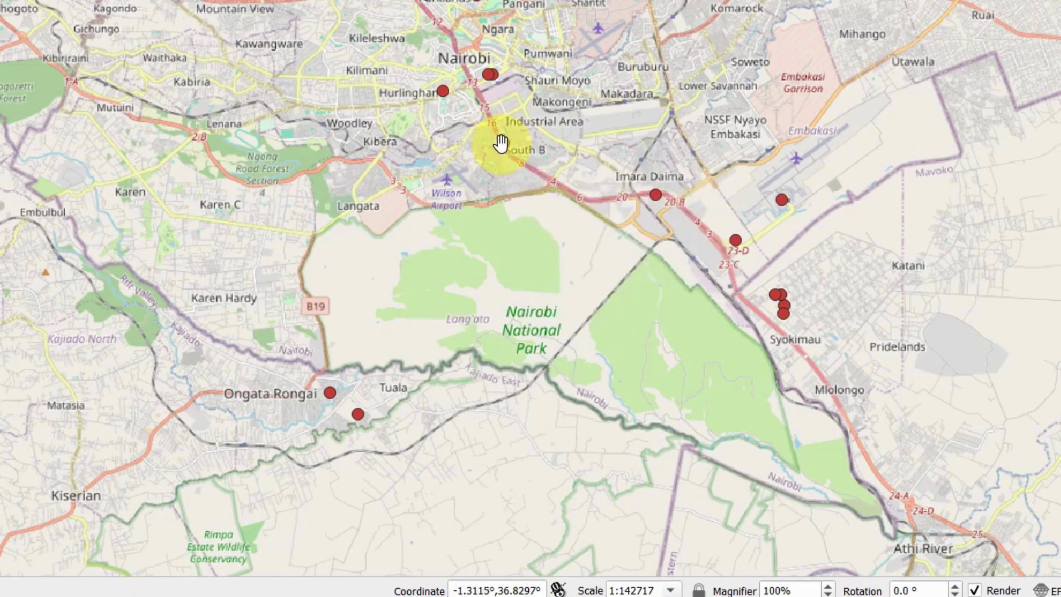
Preview the photos attached to the red points around Nairobi on the map.
mouse_move(502, 144)
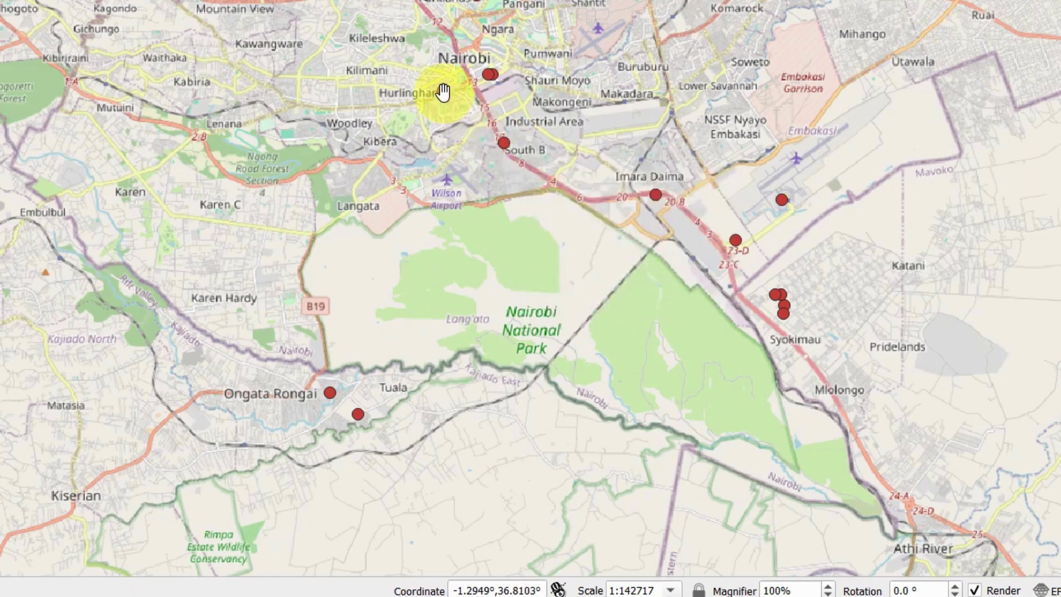
mouse_move(442, 92)
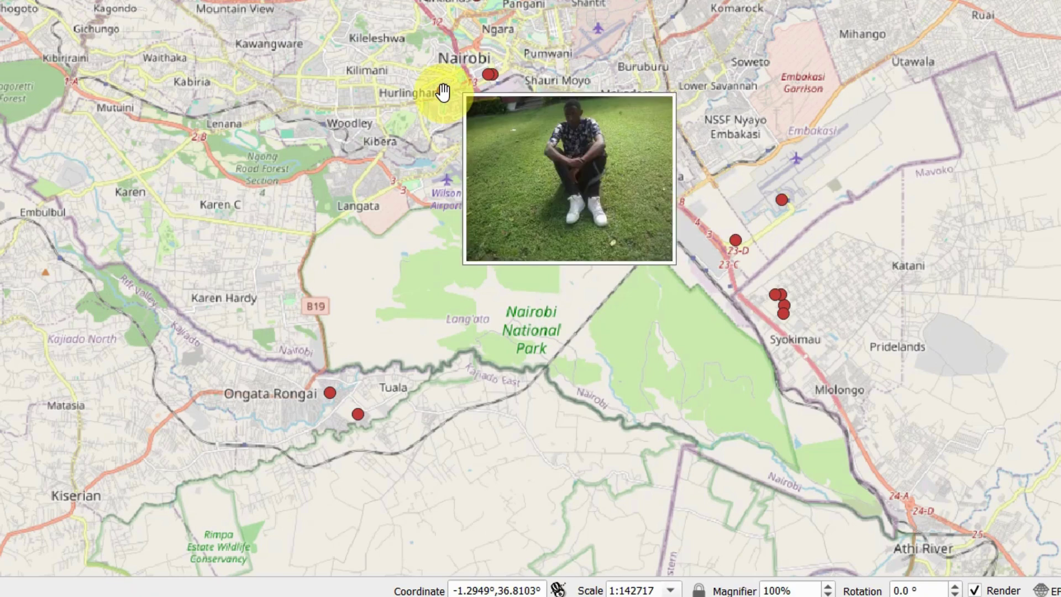
mouse_move(657, 197)
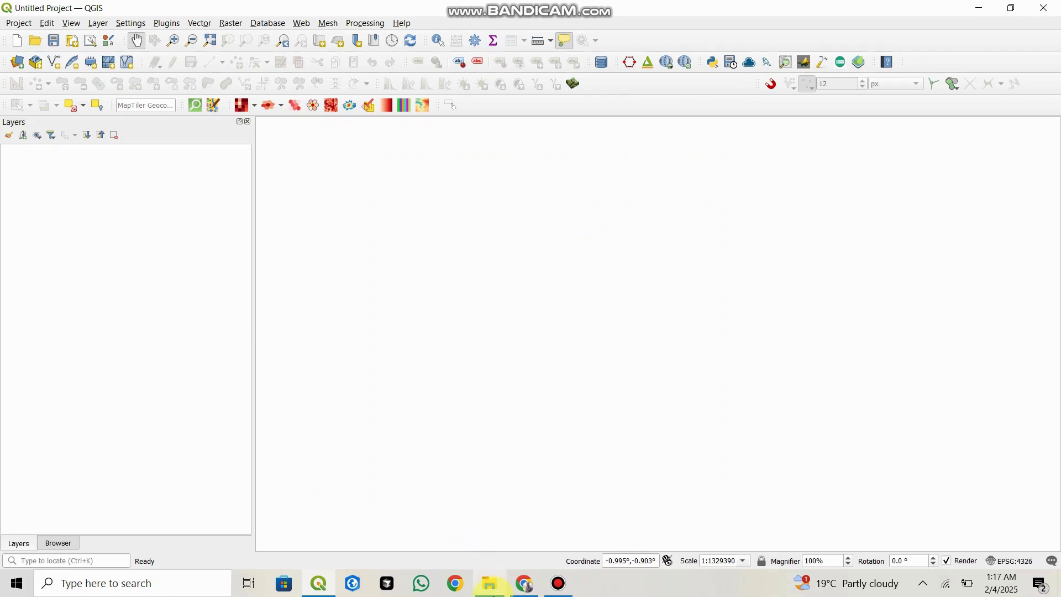
Look through the images in the Photos folder under Downloads in File Explorer, and return to QGIS.
click(490, 587)
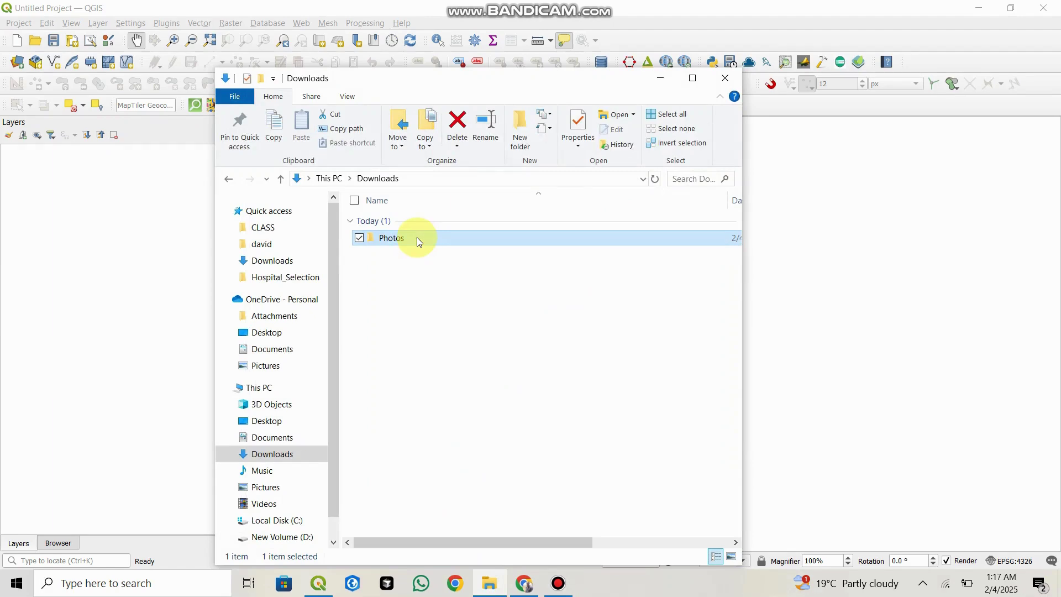
double_click(417, 238)
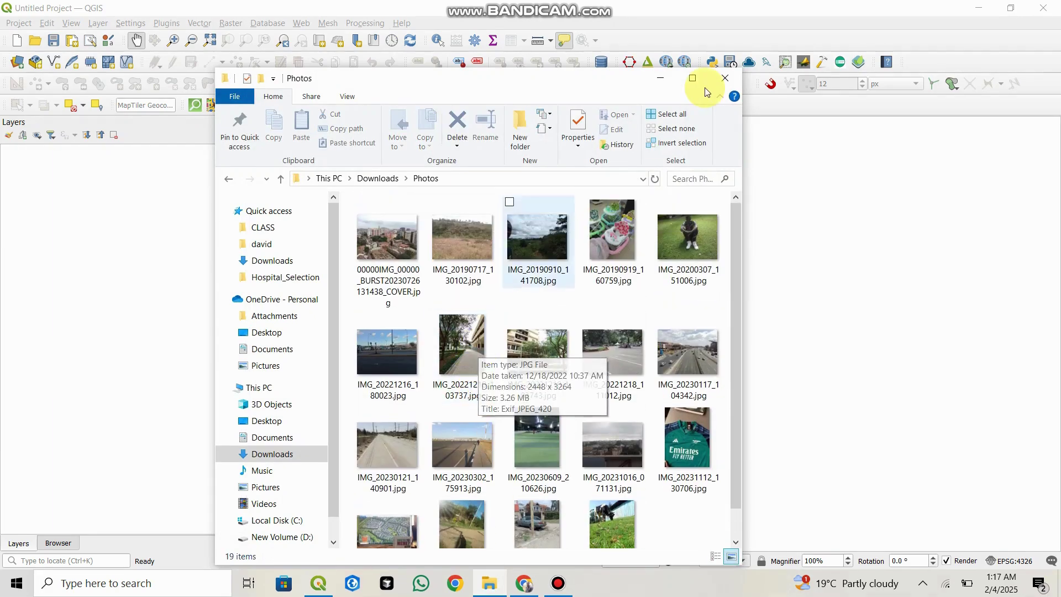
click(665, 78)
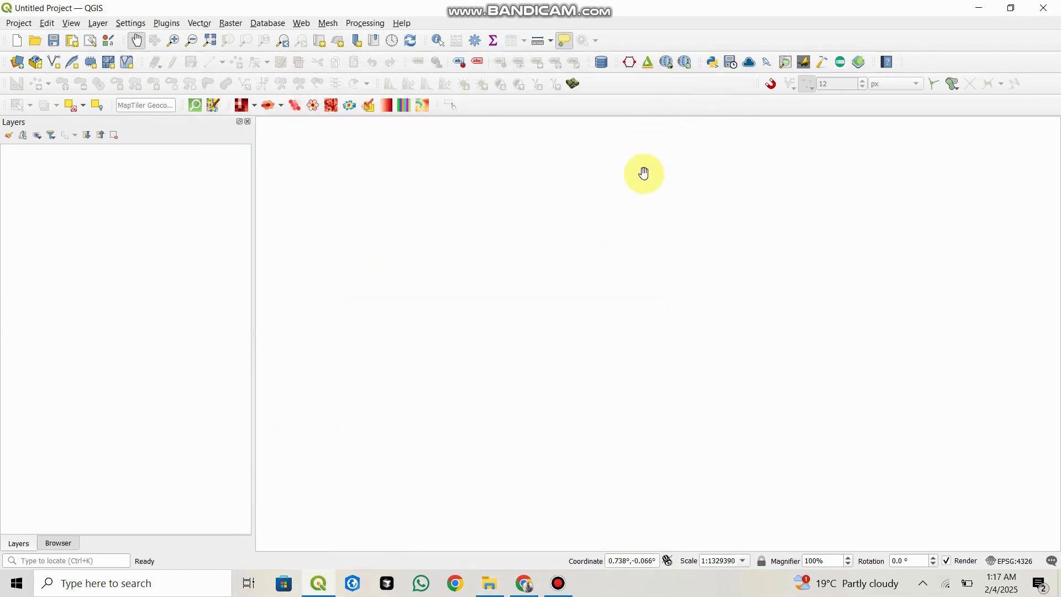
Show the Processing Toolbox and bring the Layers panel back into view.
click(478, 42)
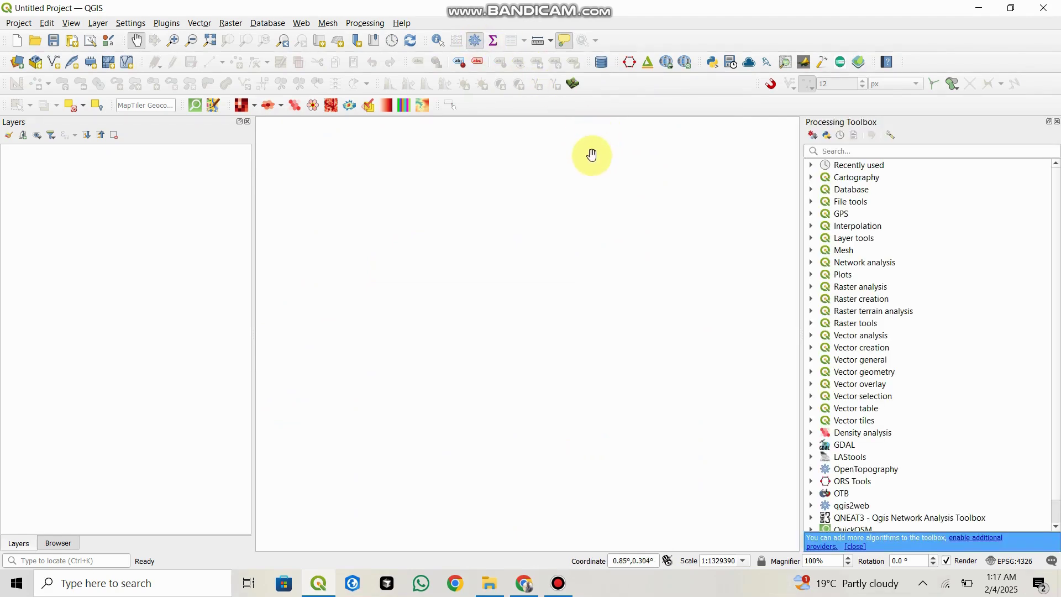
click(303, 23)
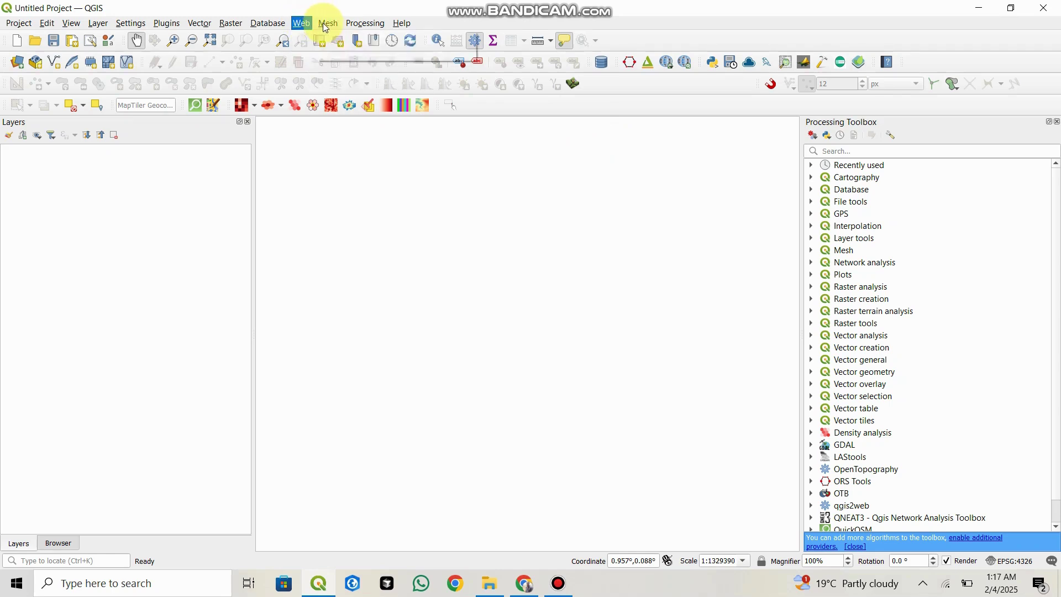
mouse_move(354, 24)
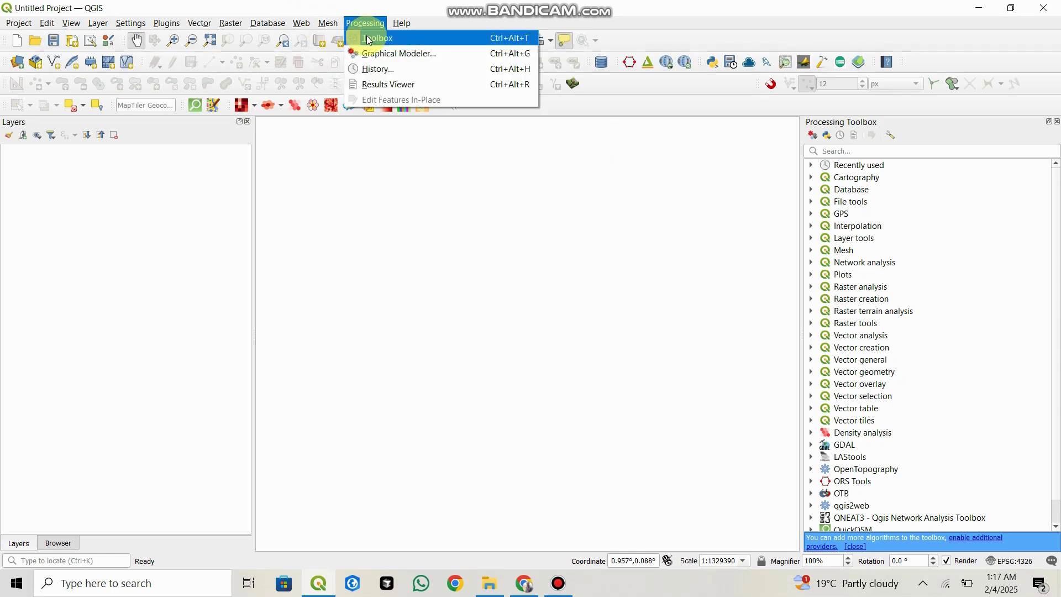
click(369, 39)
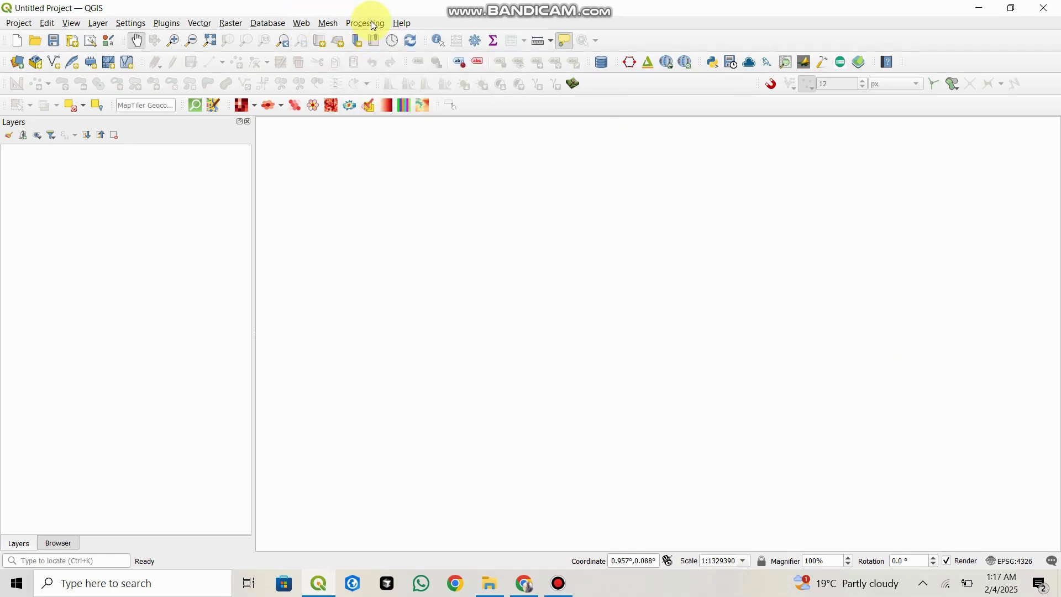
click(366, 23)
click(376, 40)
click(376, 42)
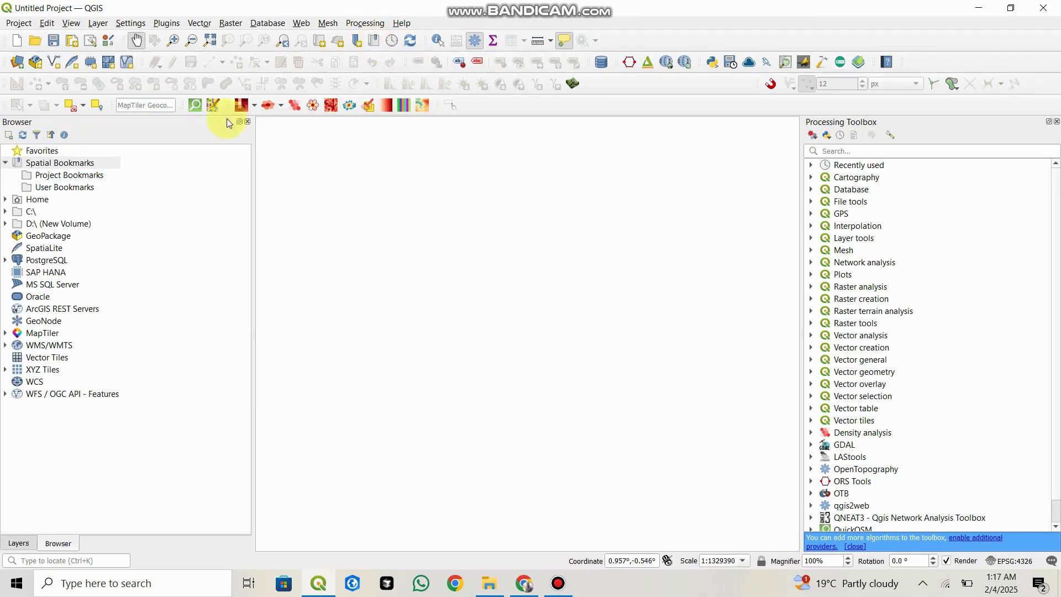
click(19, 544)
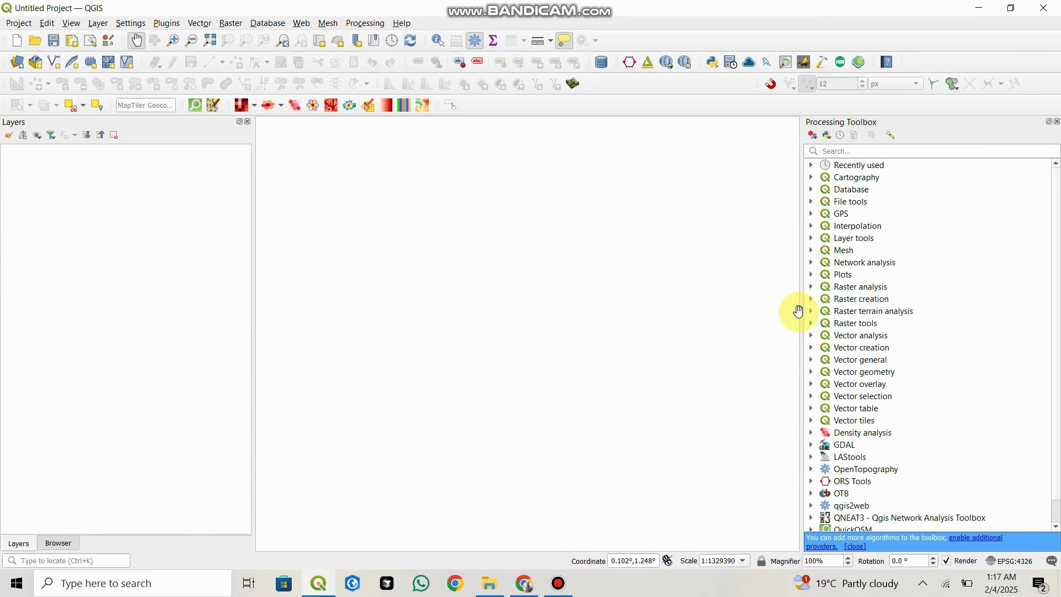
Search the processing tools for "geota" and open the Import geotagged photos tool.
click(912, 151)
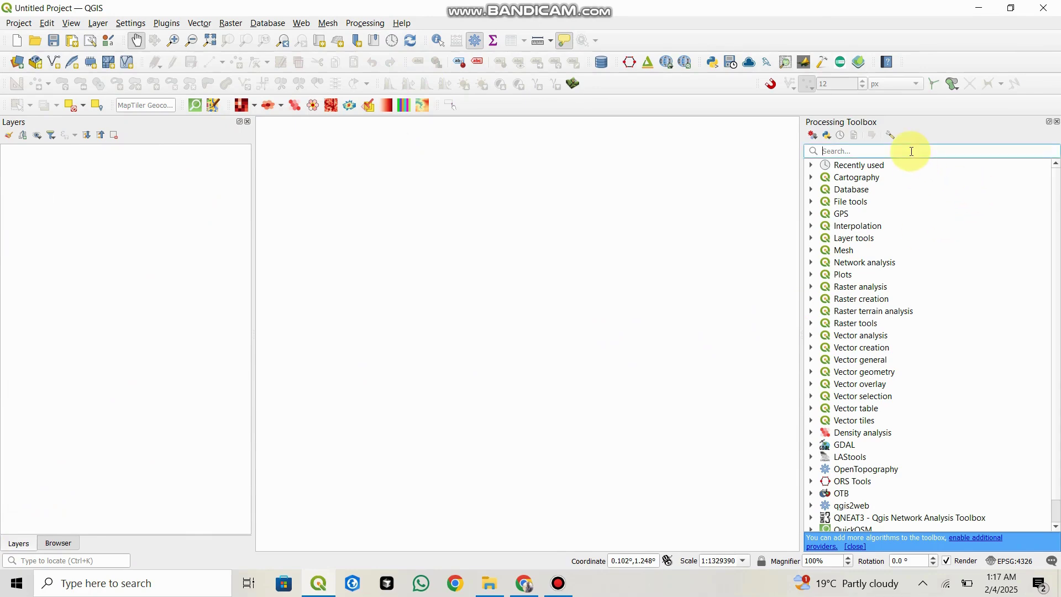
text(geoc)
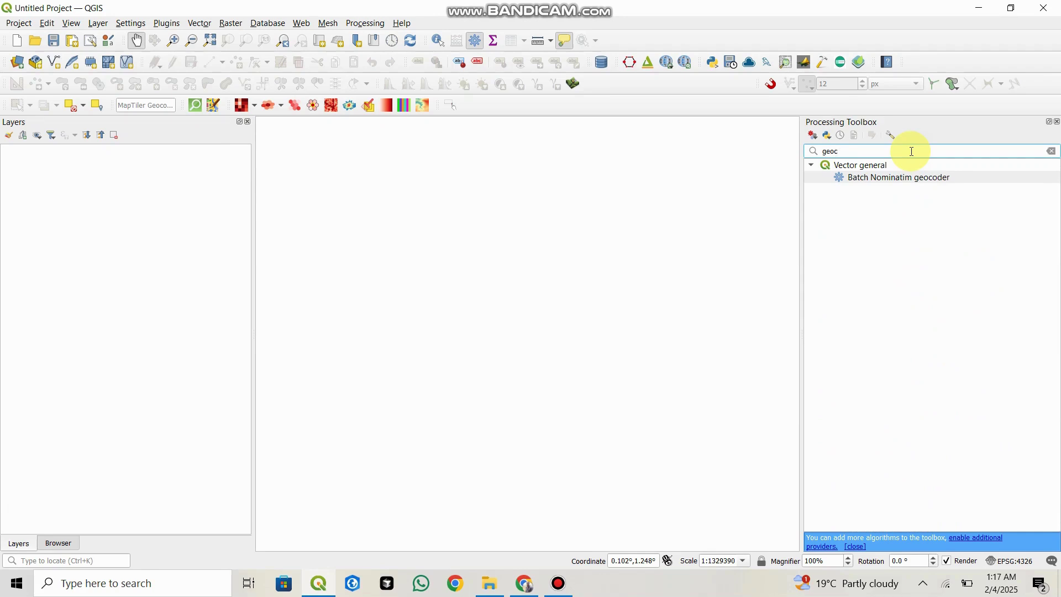
key(BackSpace)
text(ta)
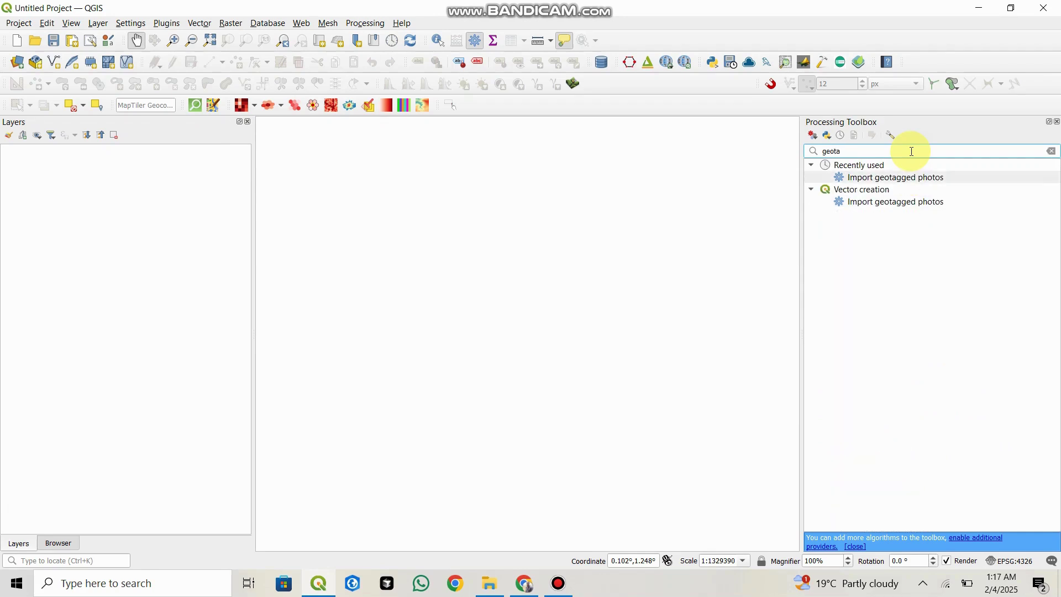
click(906, 182)
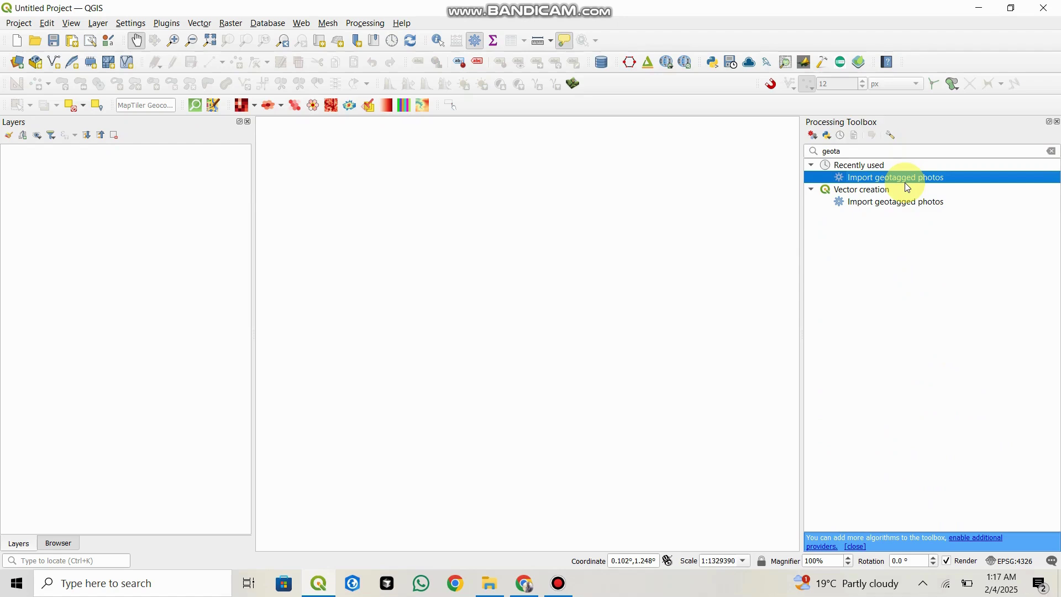
double_click(904, 183)
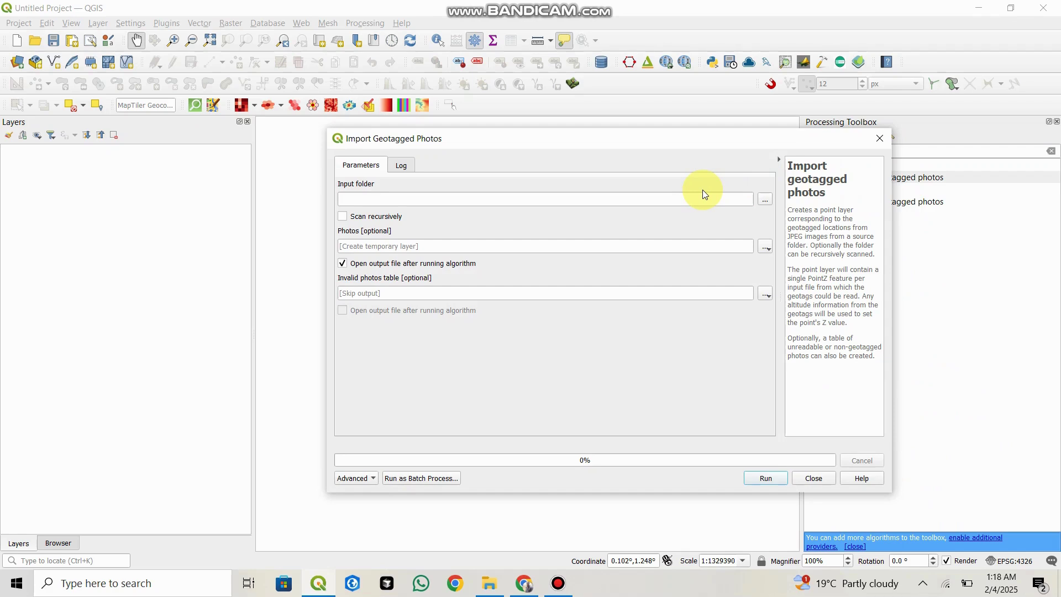
Import the geotagged photos from the Downloads\Photos folder as a temporary layer, and close the tool.
click(763, 202)
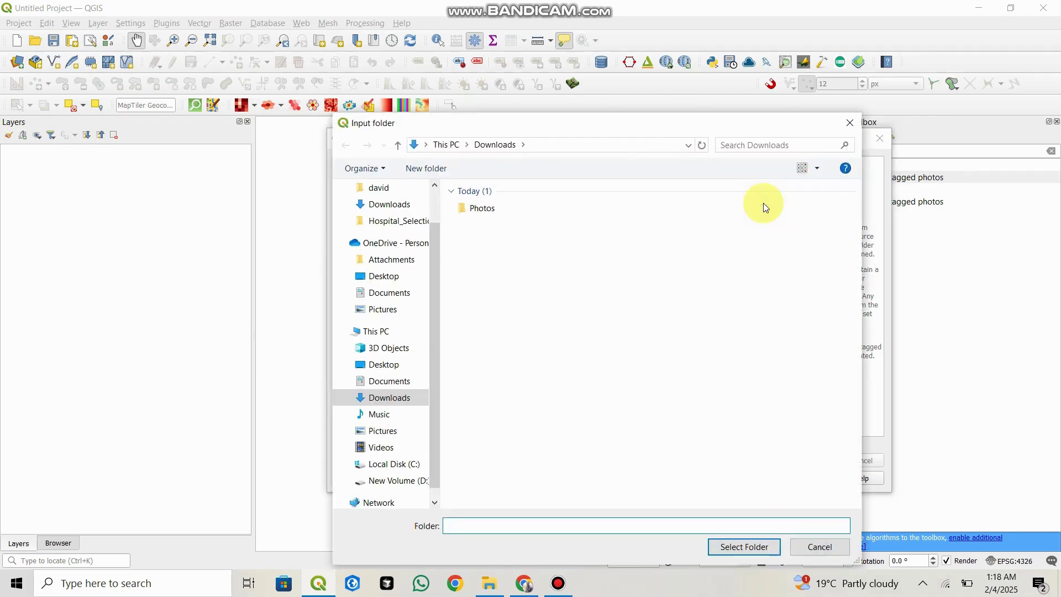
click(637, 209)
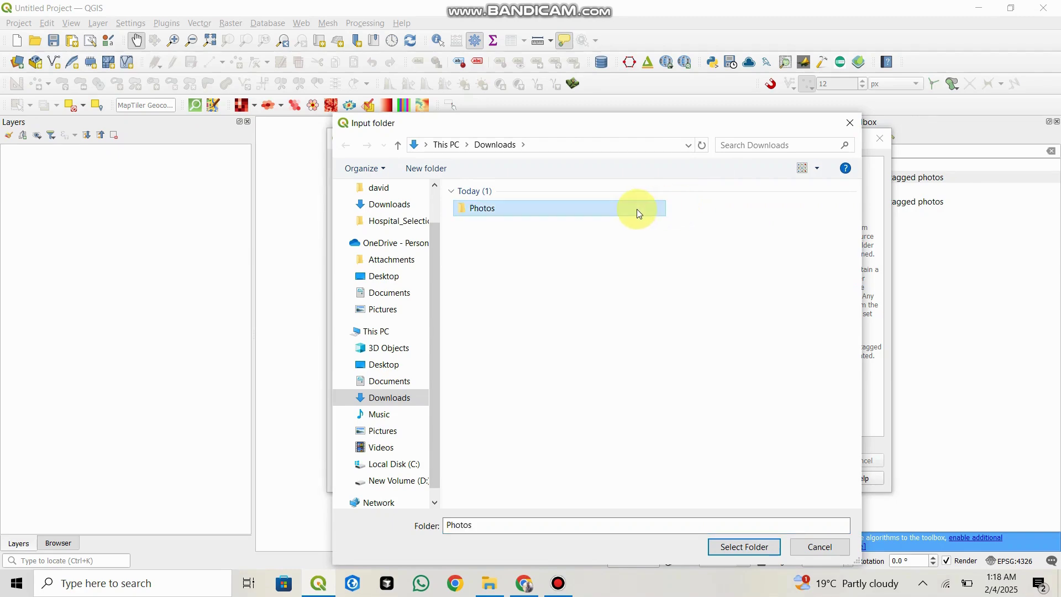
click(732, 548)
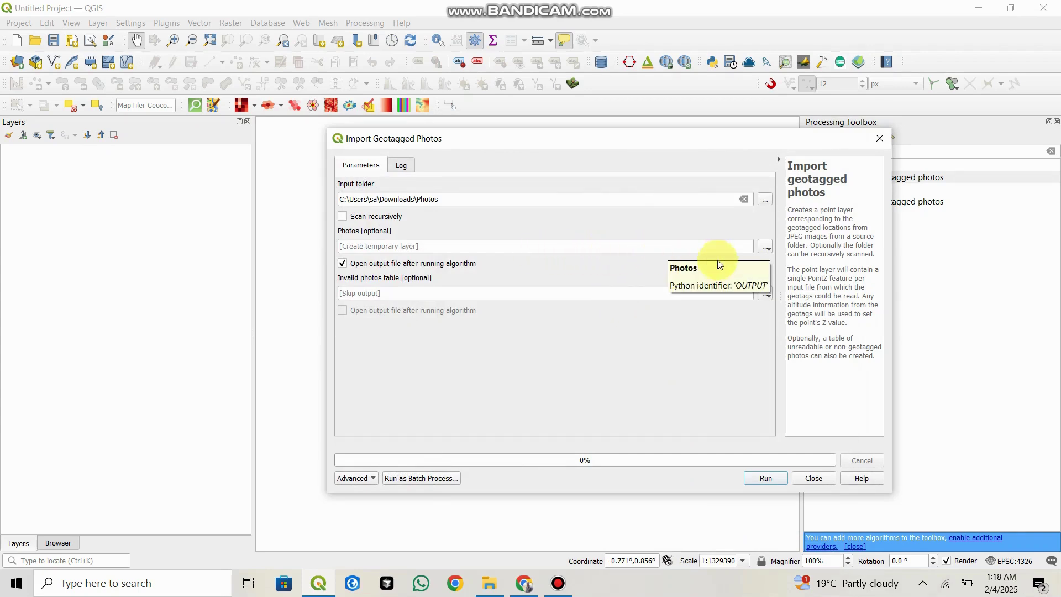
click(762, 251)
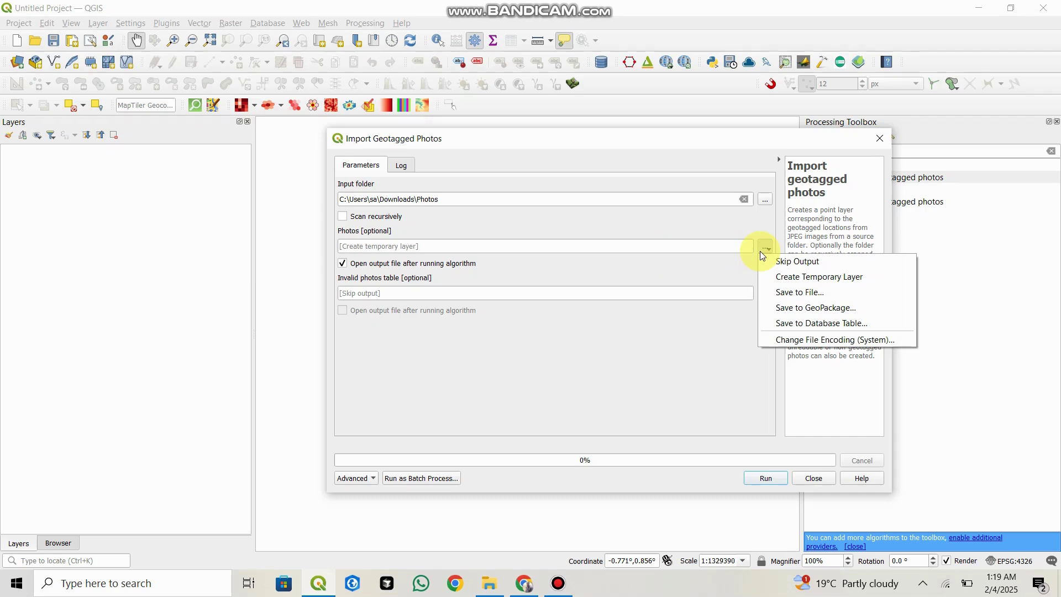
click(709, 321)
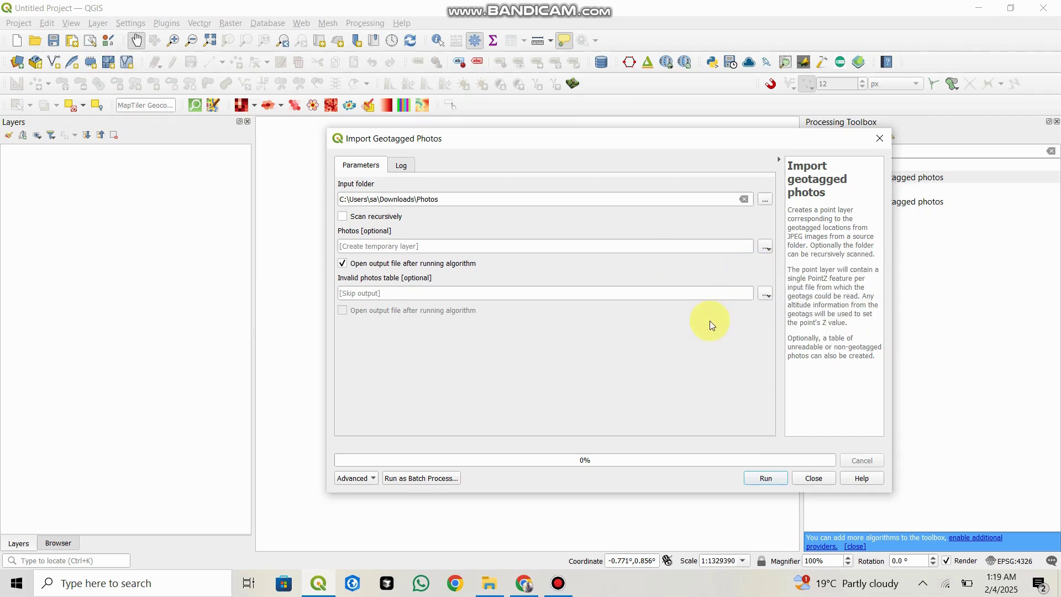
click(761, 481)
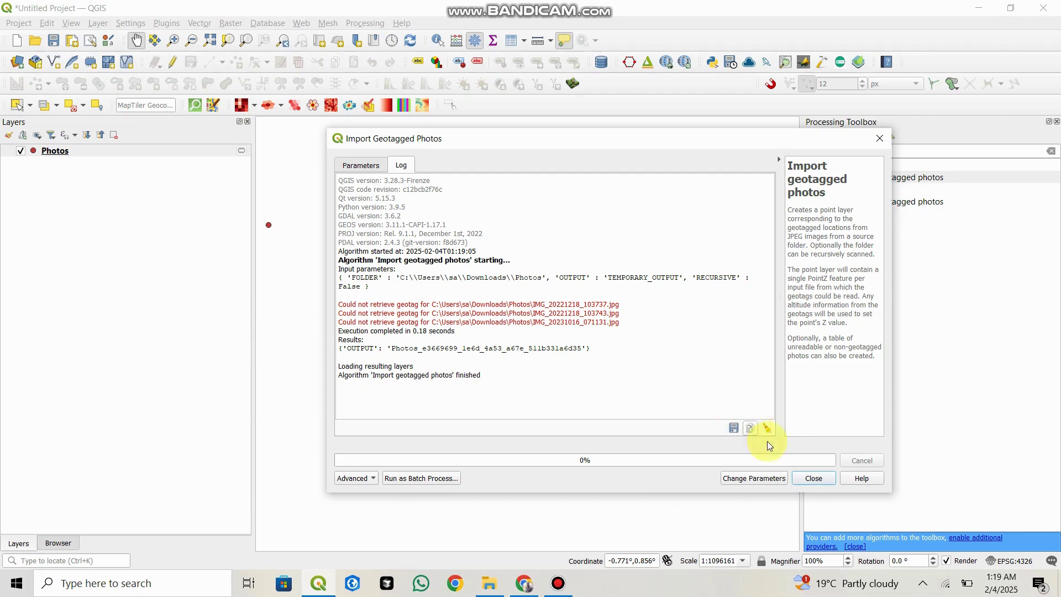
click(802, 481)
Add the OSM Standard basemap from QuickMapServices beneath the photo points.
scroll(703, 390, down, 2)
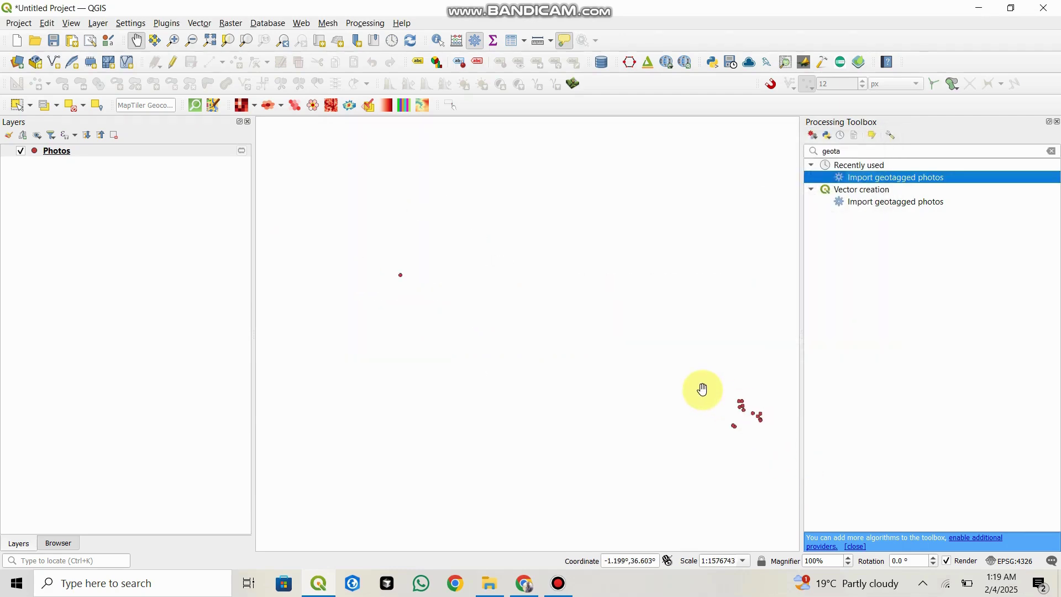
drag(695, 384, 641, 340)
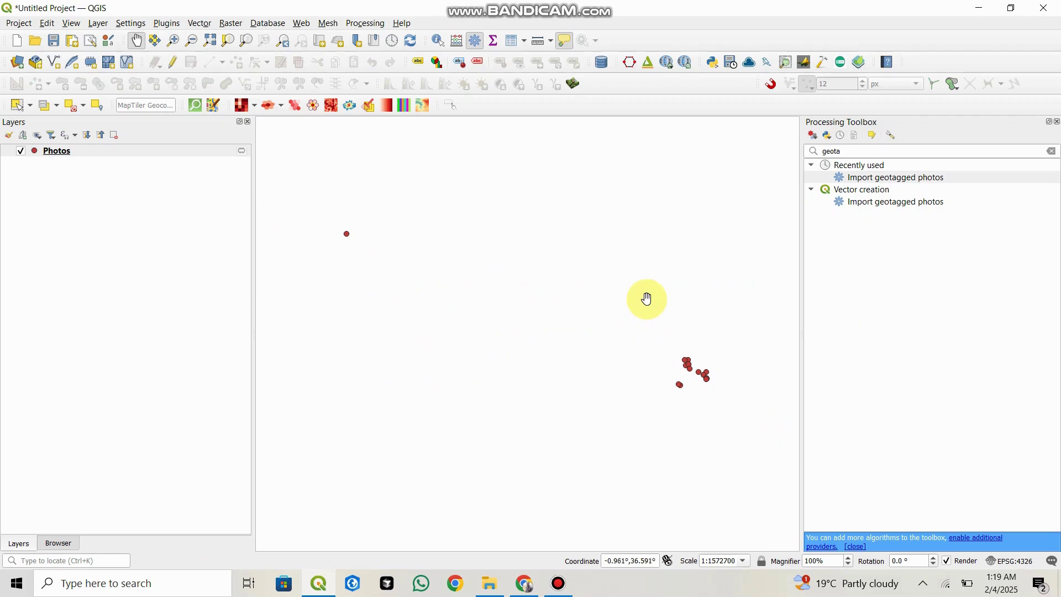
click(301, 23)
mouse_move(339, 84)
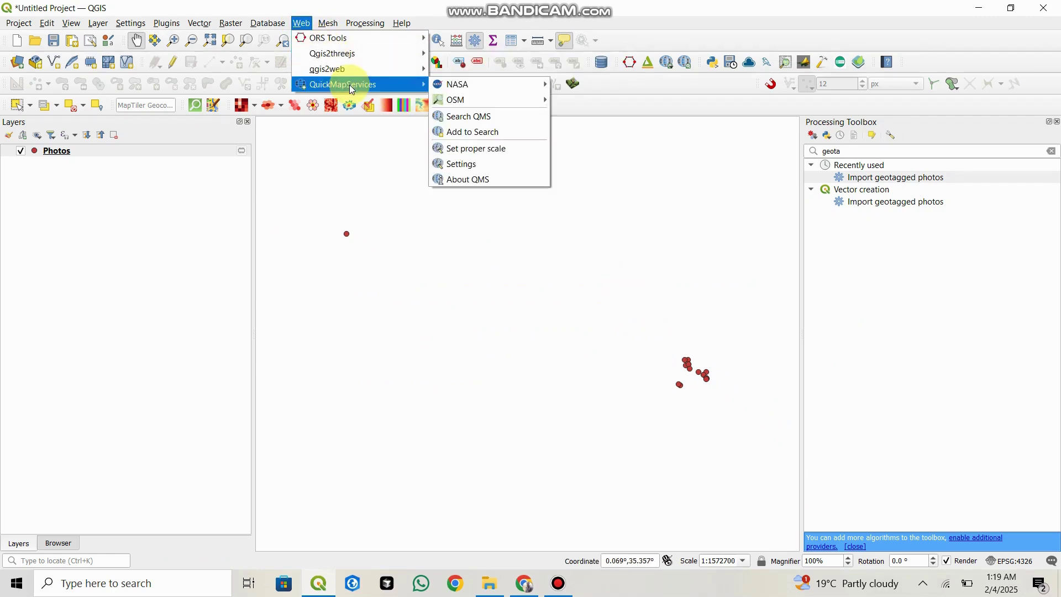
mouse_move(549, 105)
click(584, 98)
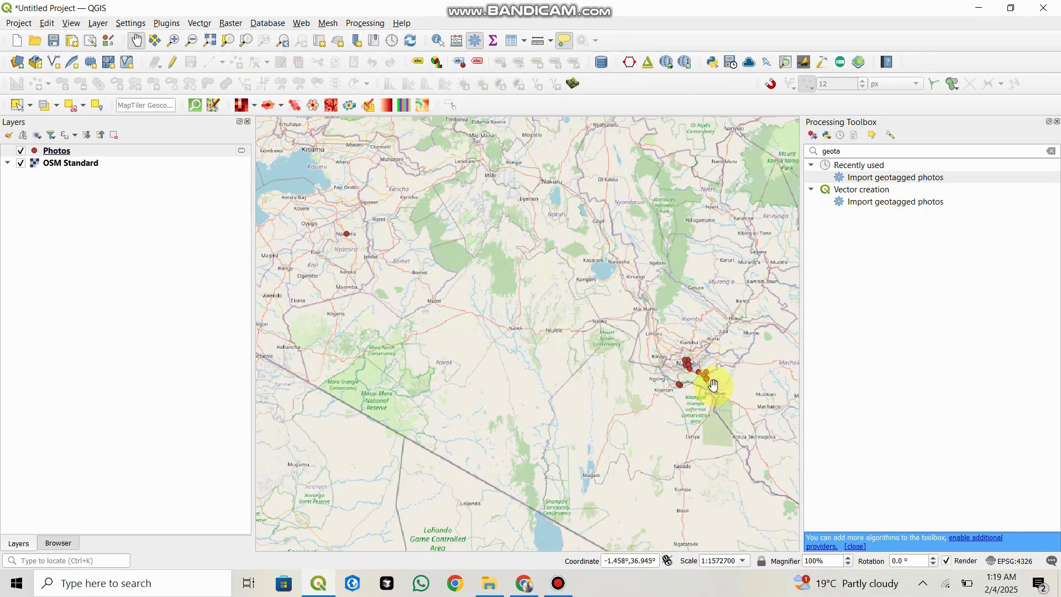
Frame the map on the photo points around Nairobi and close the Processing Toolbox.
scroll(620, 343, up, 3)
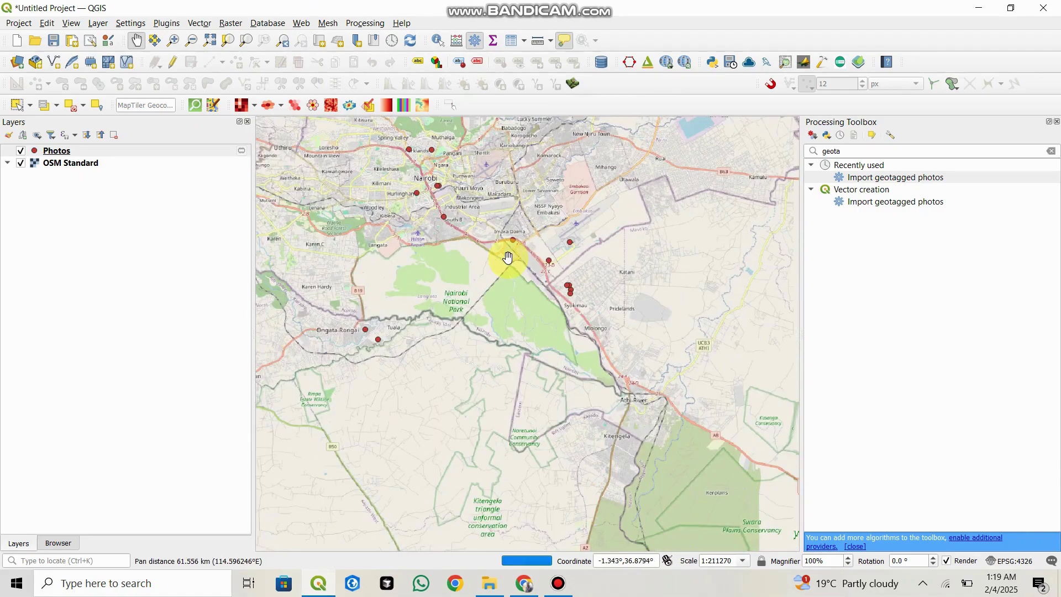
drag(508, 257, 569, 348)
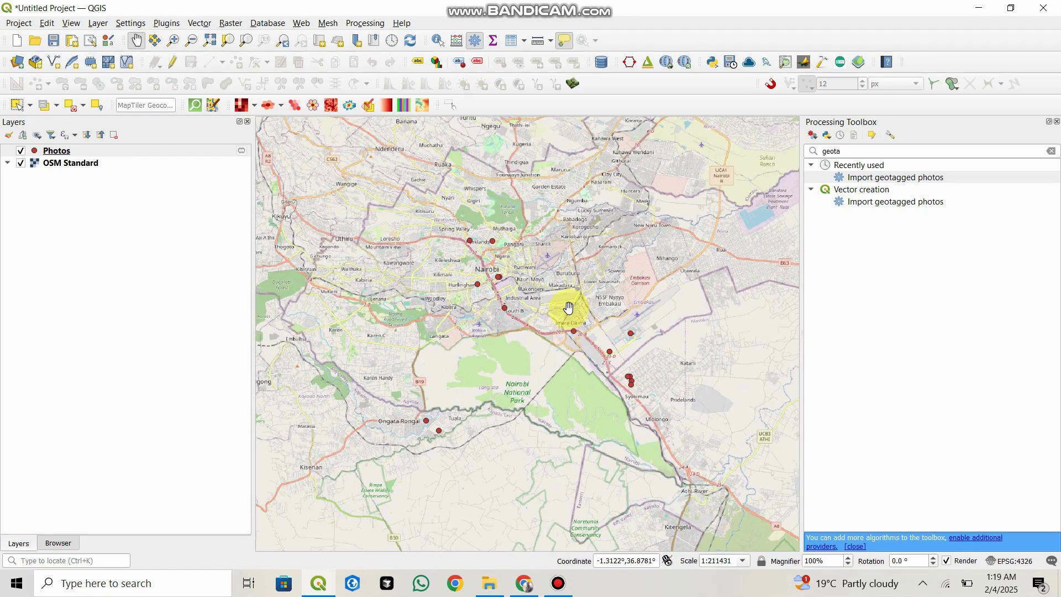
drag(568, 304, 589, 318)
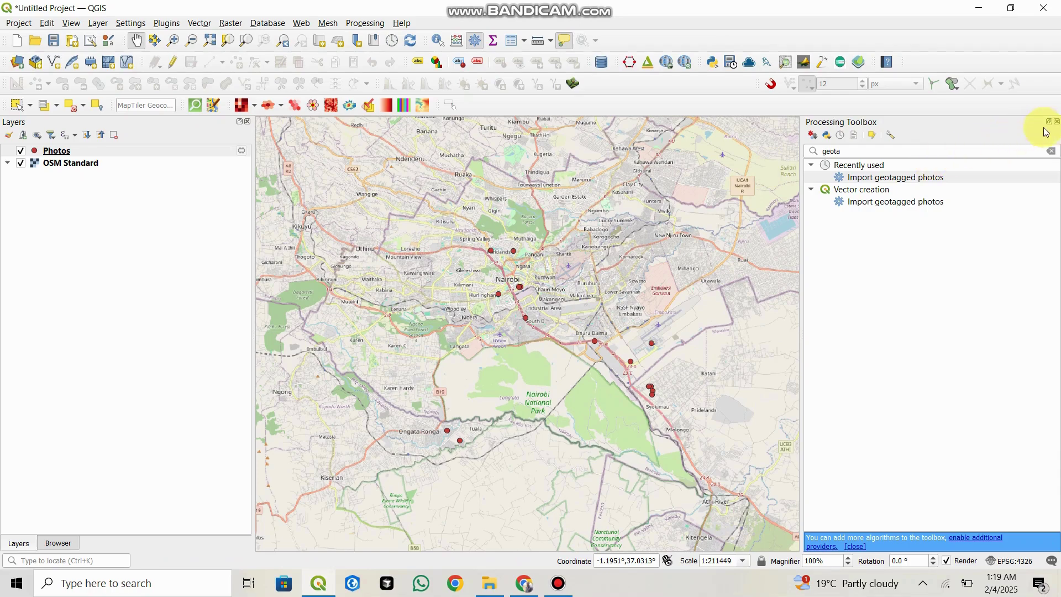
click(1057, 121)
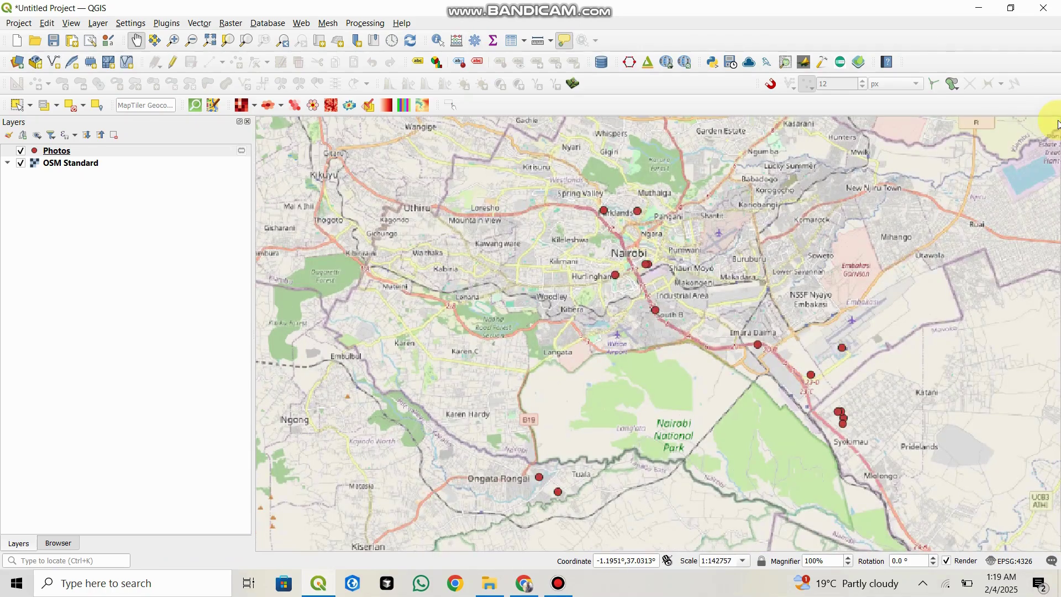
drag(694, 339, 666, 317)
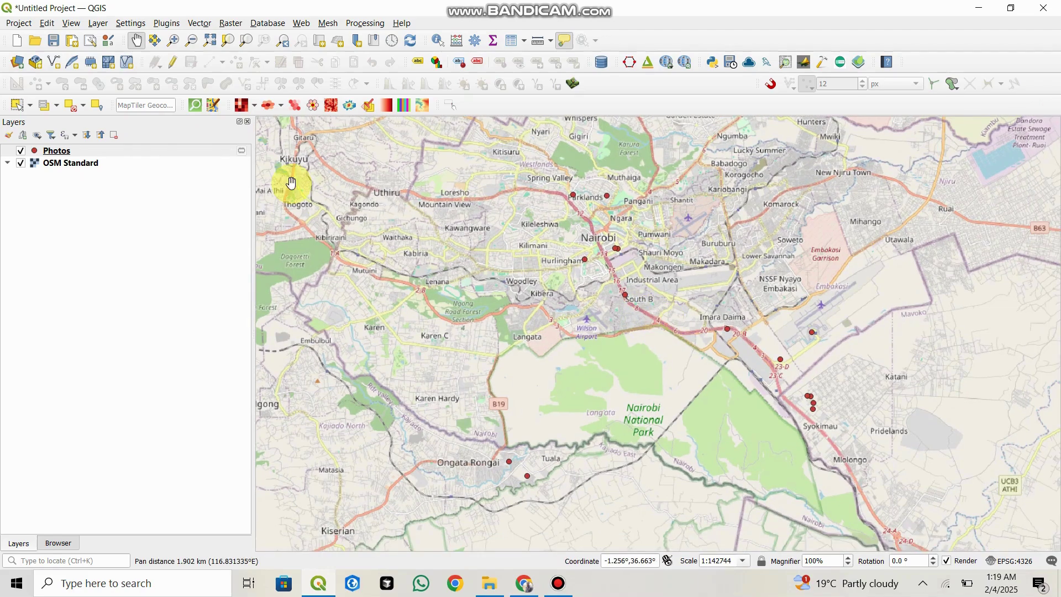
Open the styling of the Photos layer and set its marker size to 3 millimetres.
click(69, 151)
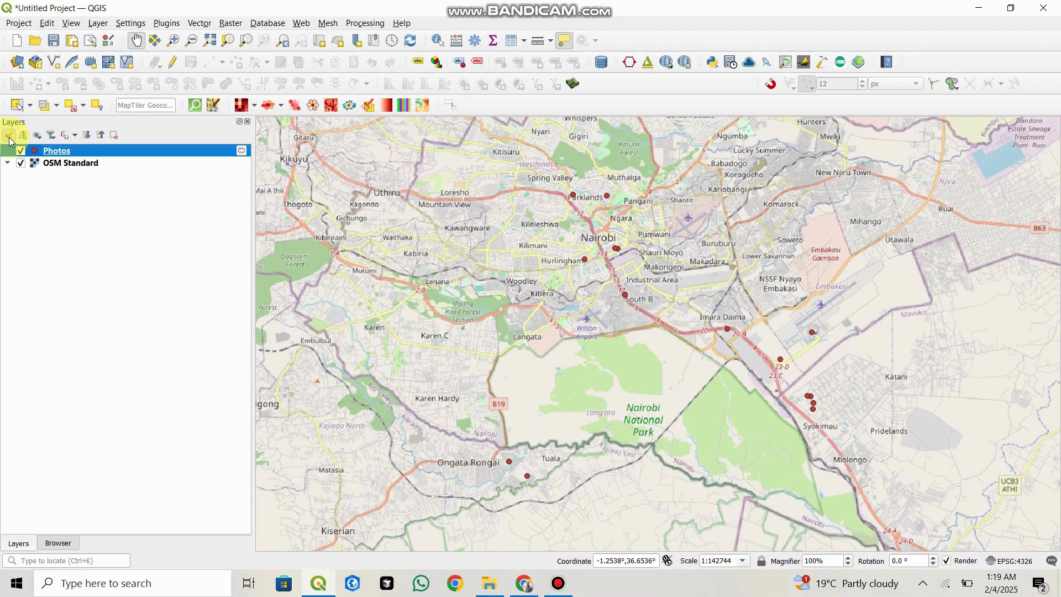
click(8, 136)
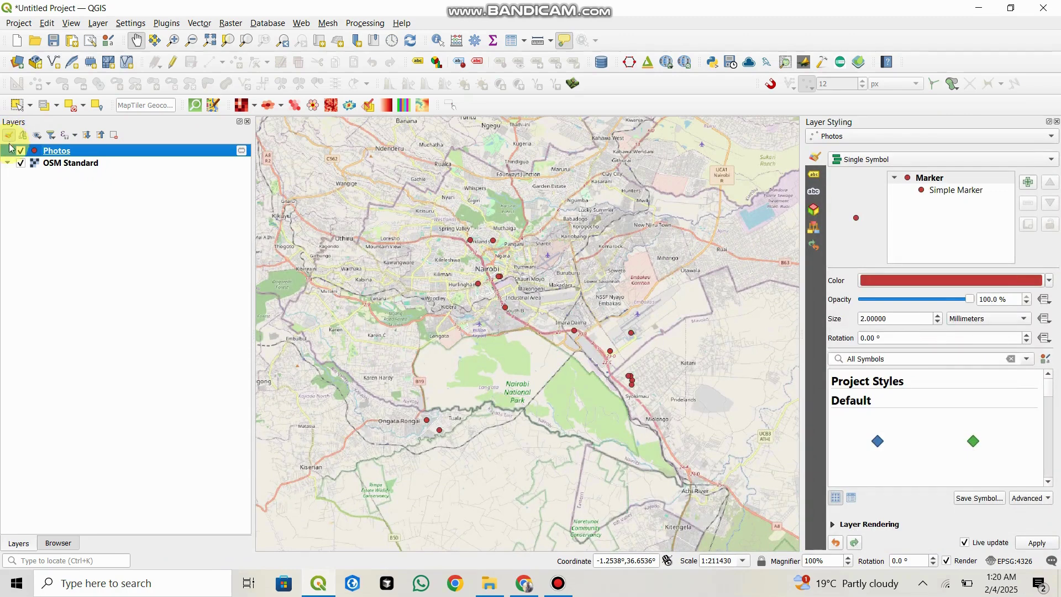
click(938, 315)
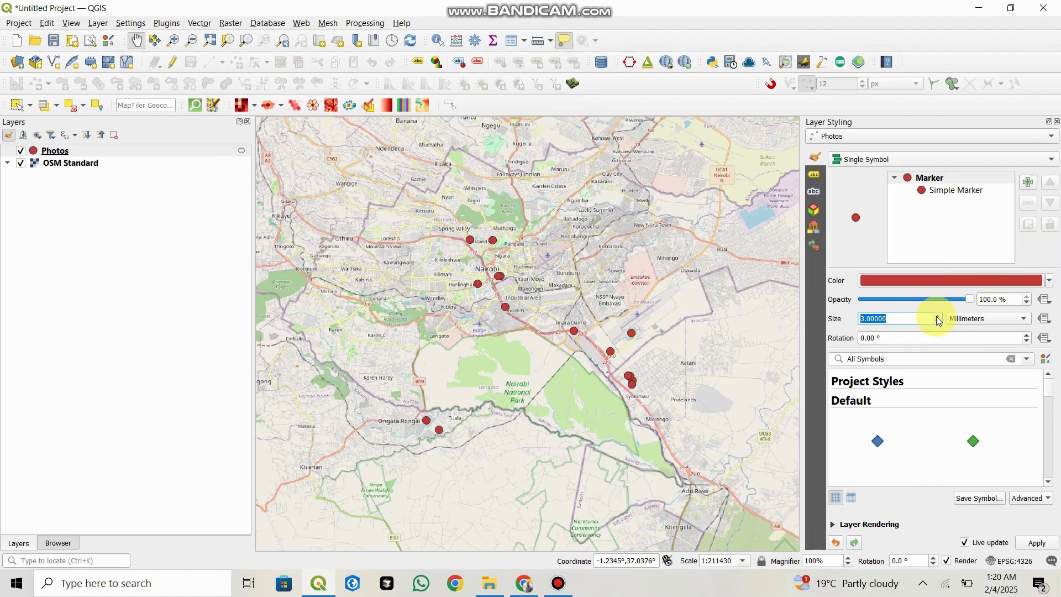
Close the Layer Styling panel and, with Show Map Tips turned on, check the tips of photo points around Nairobi.
click(1057, 123)
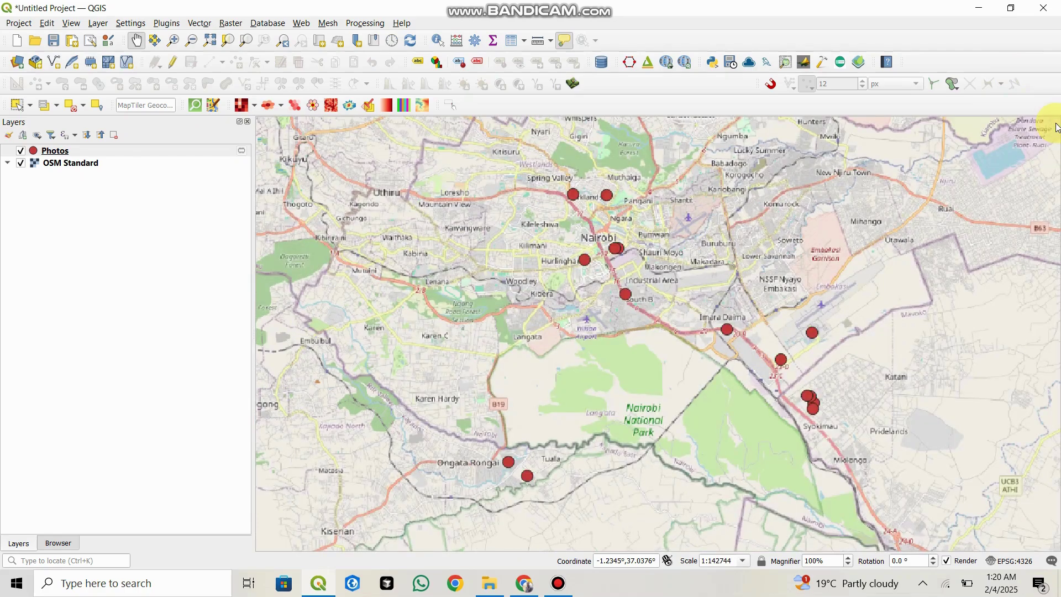
drag(639, 336, 643, 299)
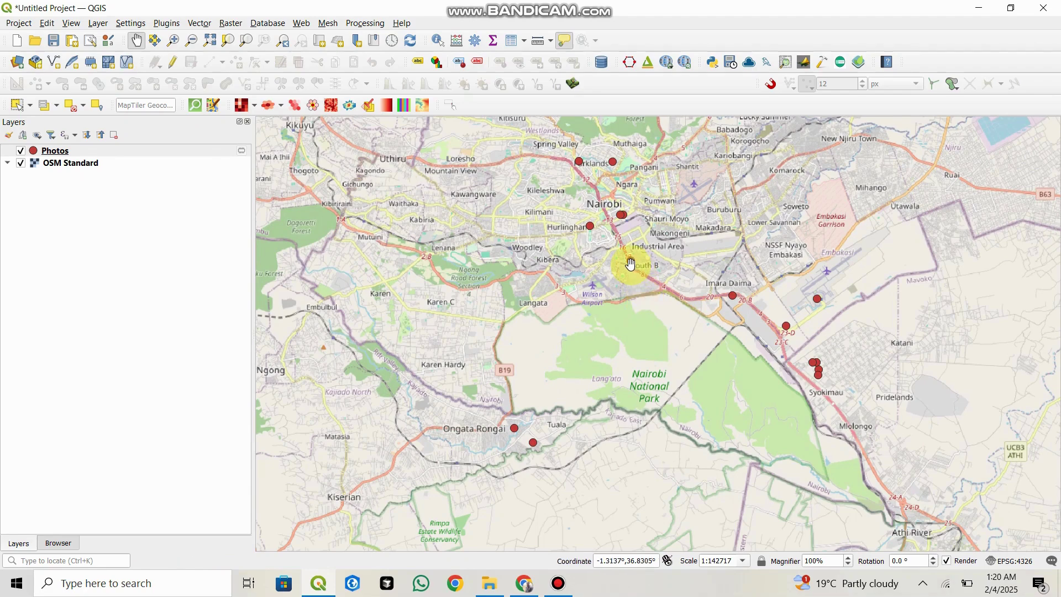
mouse_move(631, 264)
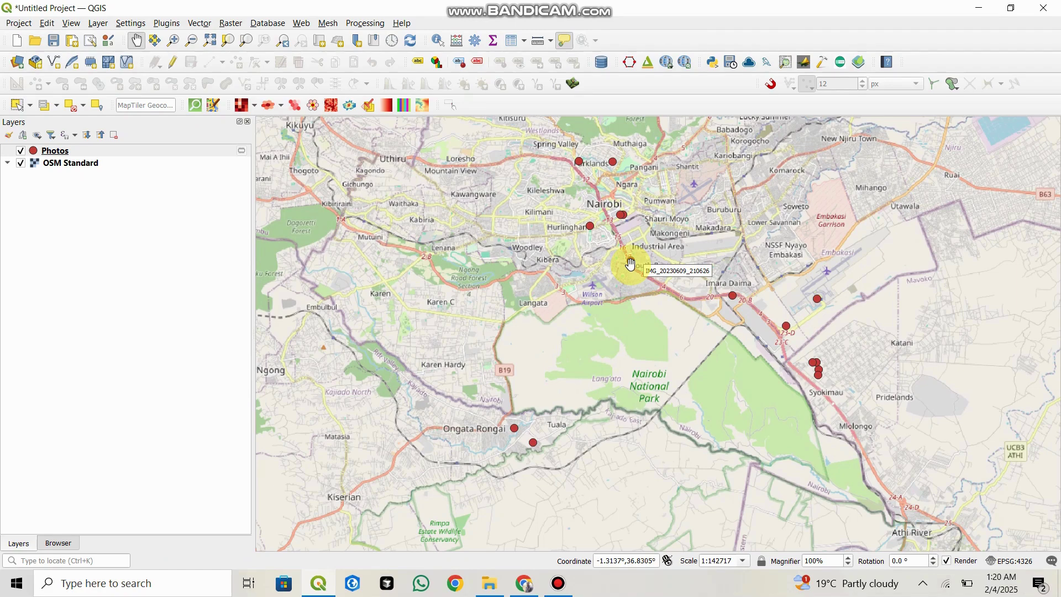
click(561, 42)
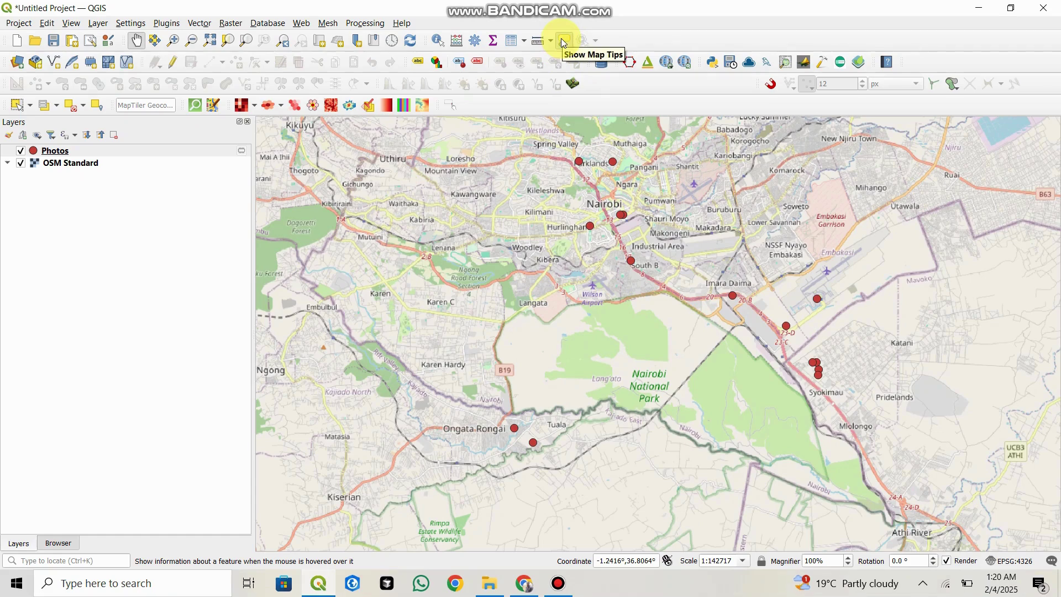
click(562, 42)
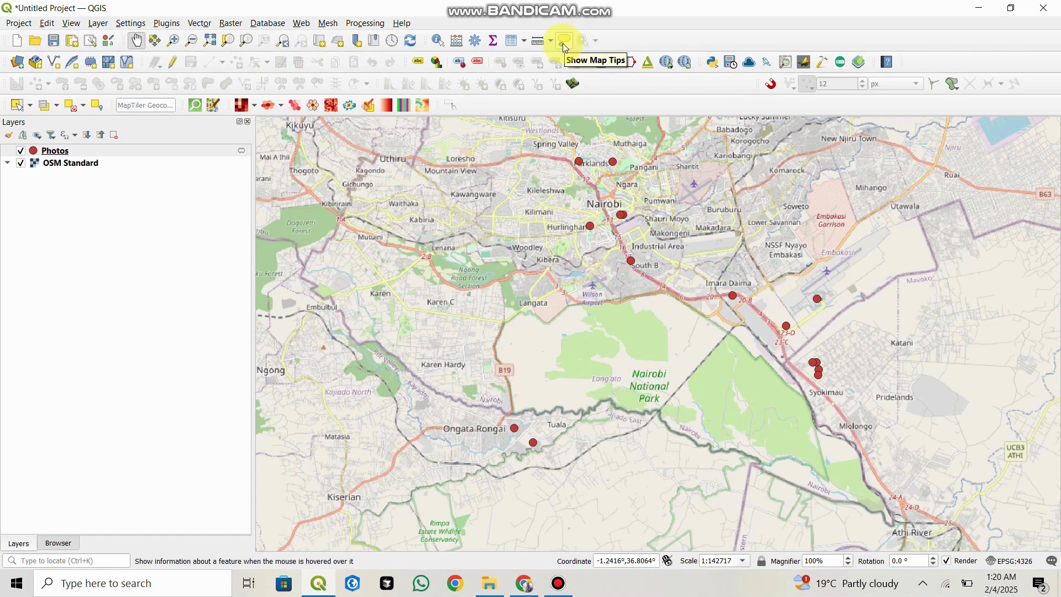
click(562, 43)
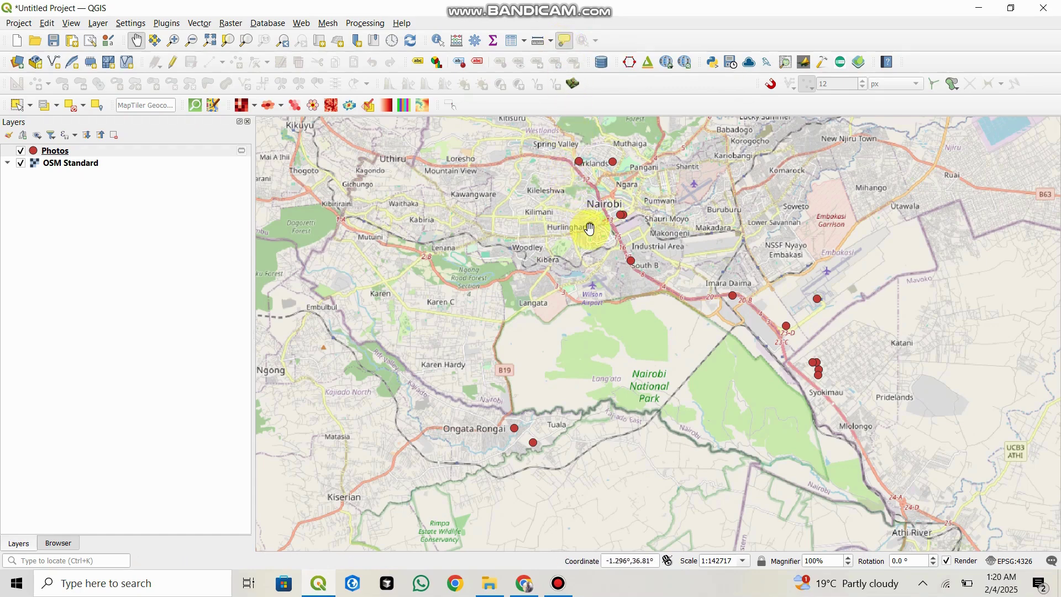
mouse_move(590, 229)
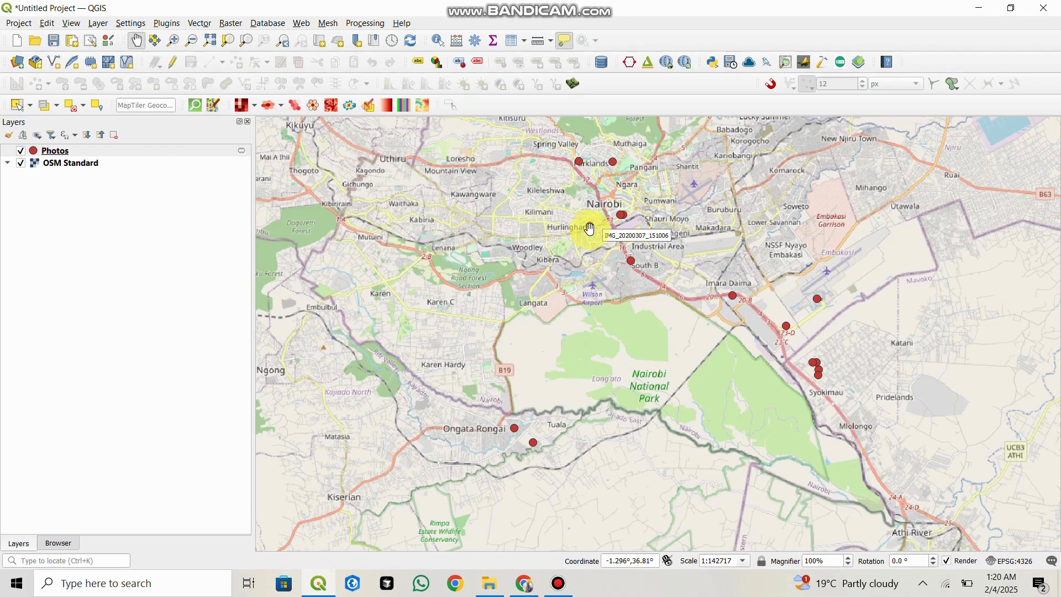
Enter <img src="file:///[% photo %]" width="350" height="250" > as the Photos layer's HTML map tip in its display properties.
click(190, 151)
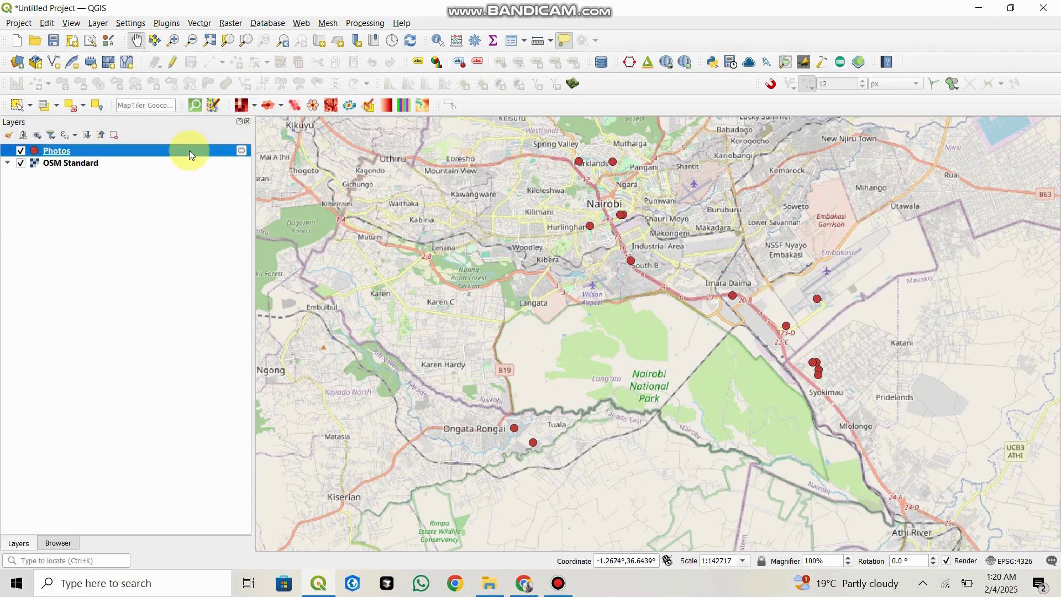
right_click(191, 155)
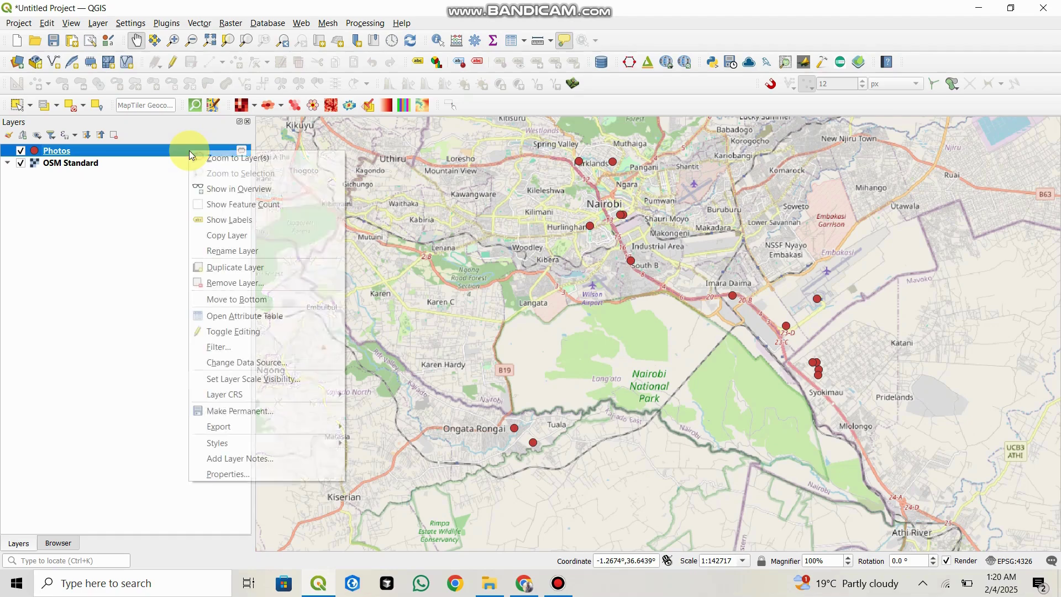
click(262, 478)
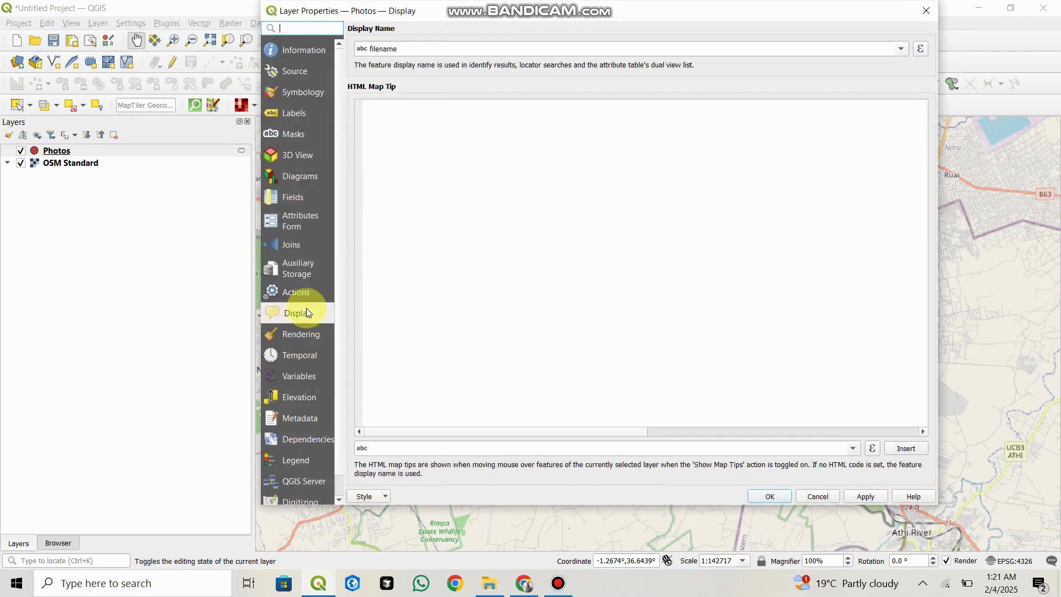
click(416, 128)
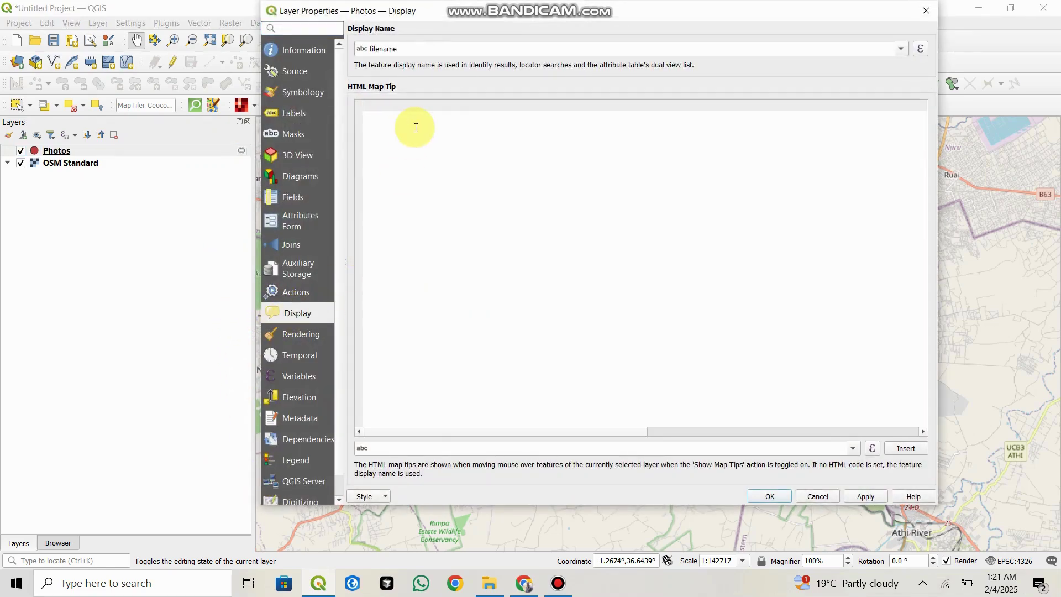
text(<>)
text(img src="file:///[% photo %]" width="350" height="250")
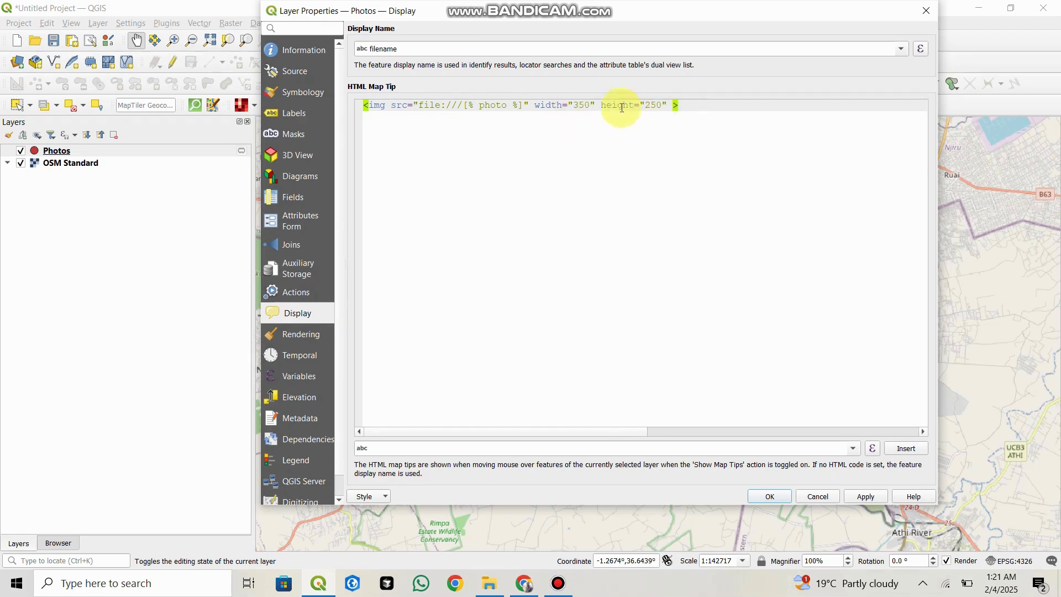
Set the map tip image's width to 250 and its height to 200, and accept the layer properties.
click(580, 106)
key(BackSpace)
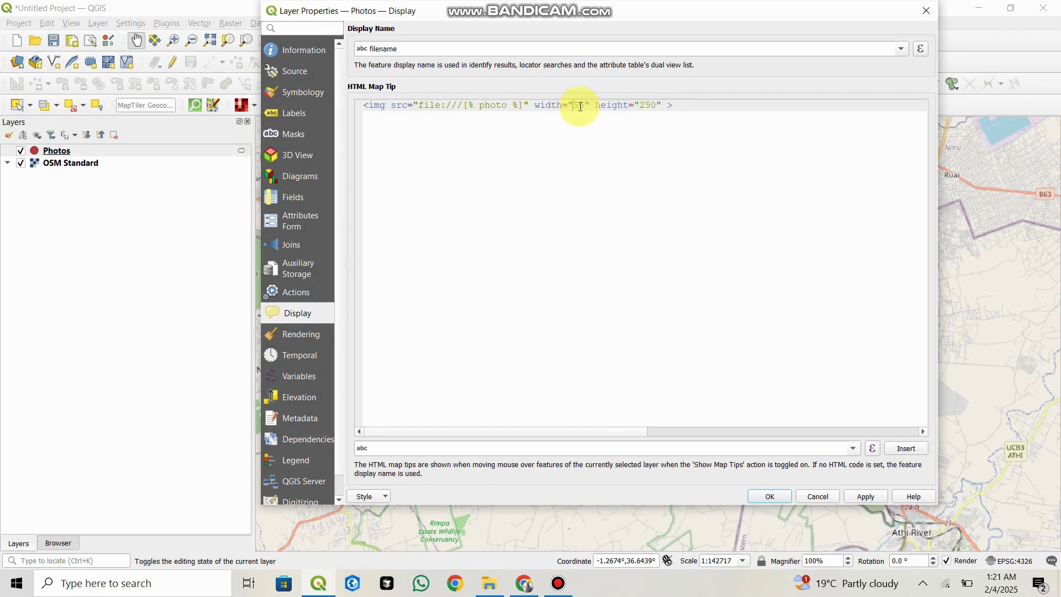
text(2)
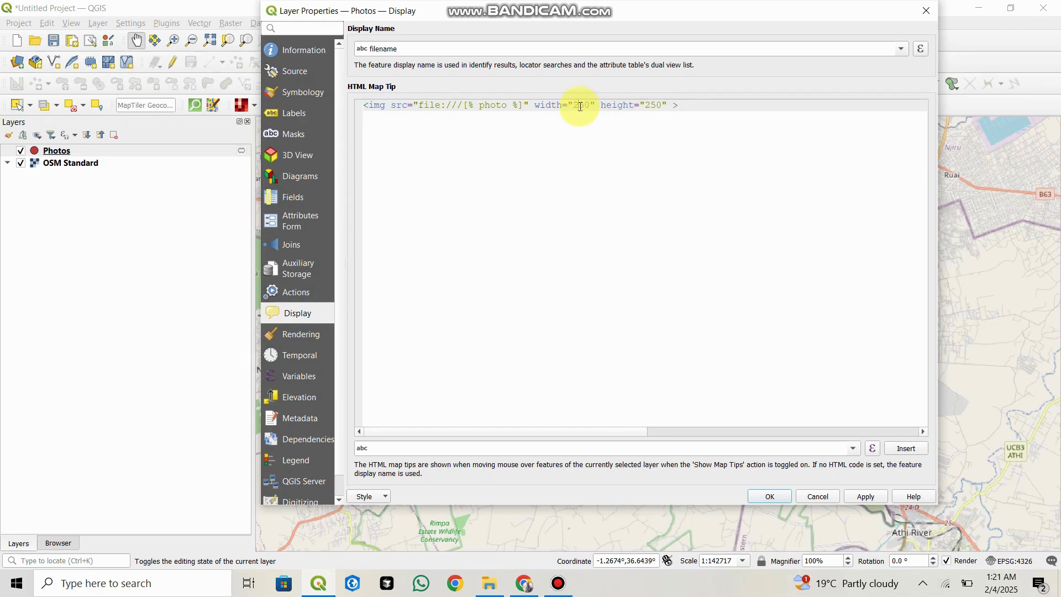
click(658, 106)
key(BackSpace)
text(0)
click(770, 497)
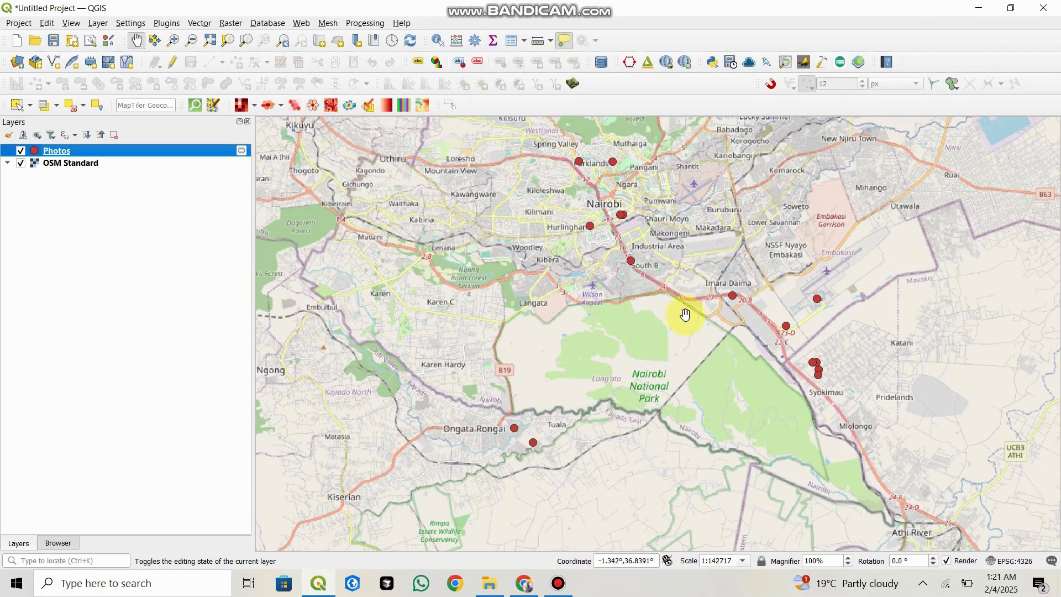
Preview the photos of several points around Nairobi through their map tips.
mouse_move(734, 299)
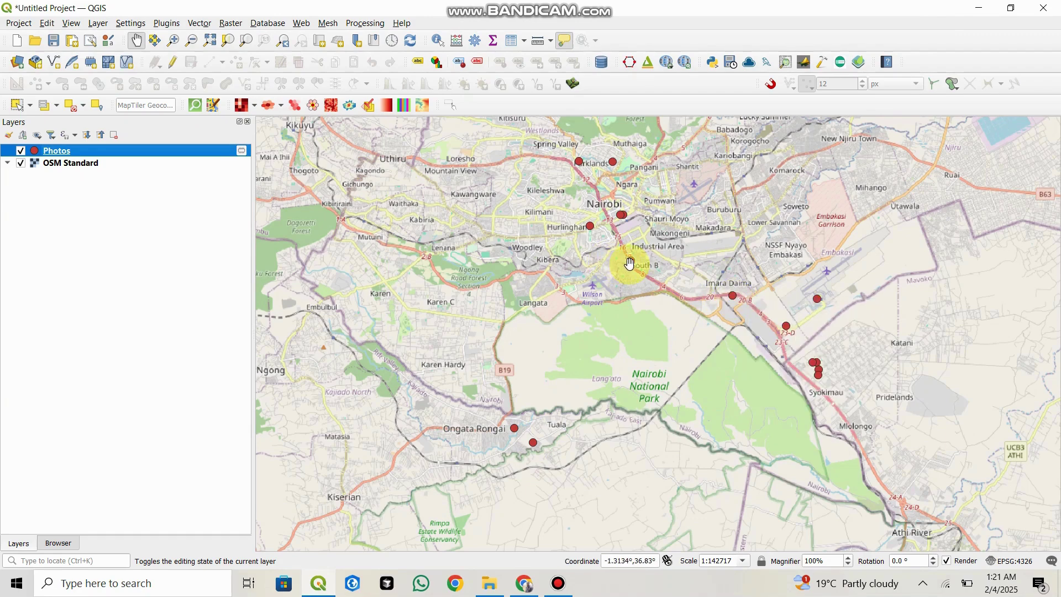
mouse_move(630, 264)
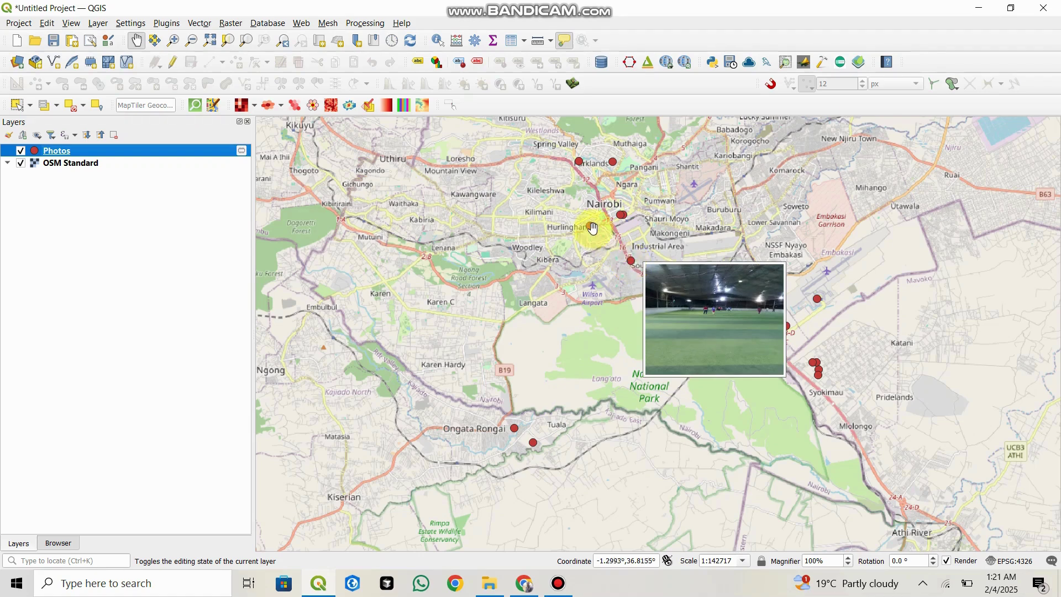
mouse_move(591, 227)
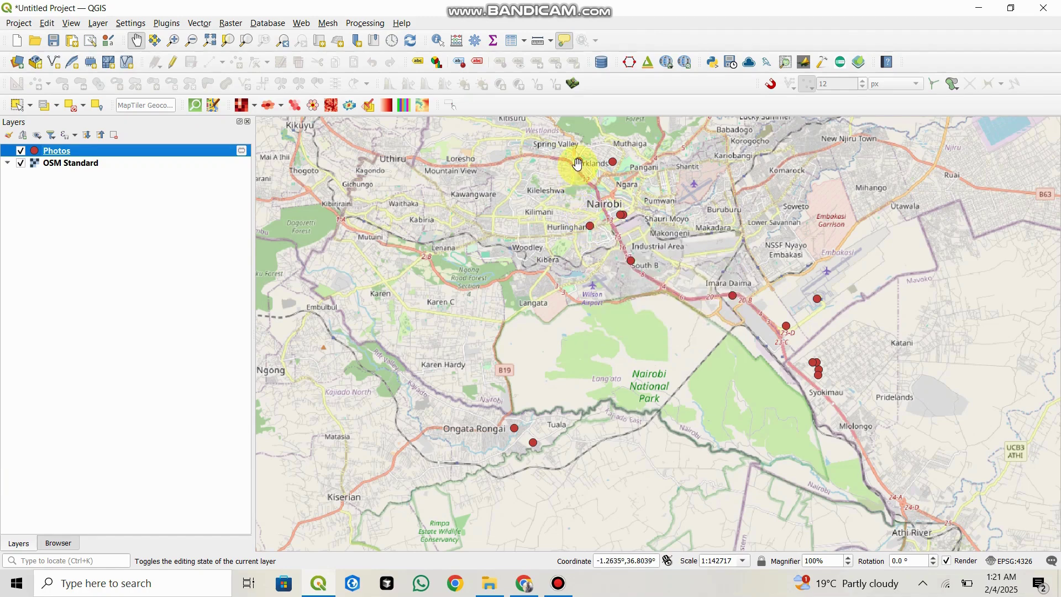
mouse_move(580, 163)
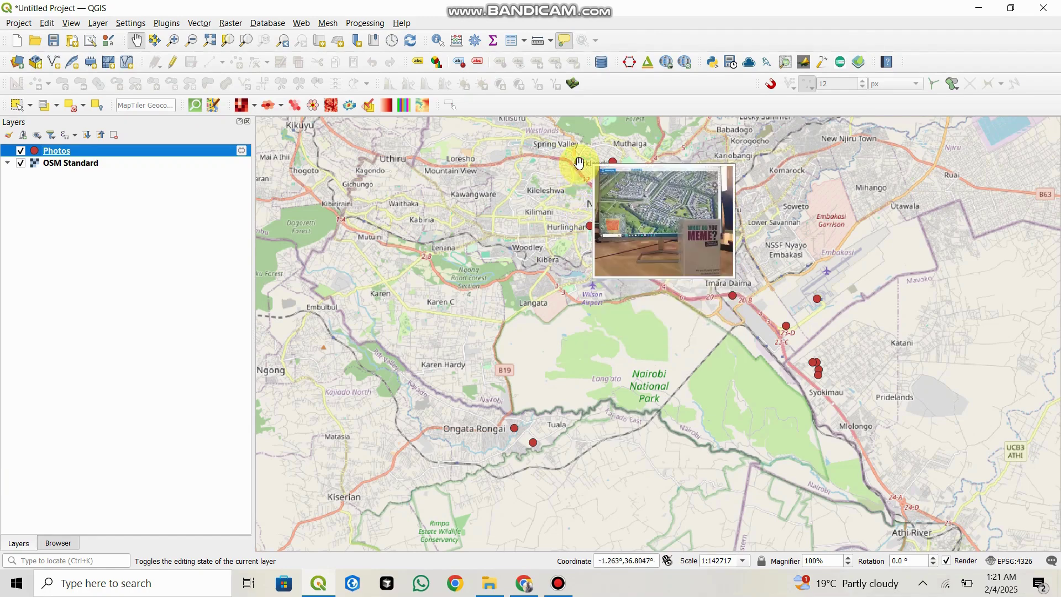
mouse_move(615, 160)
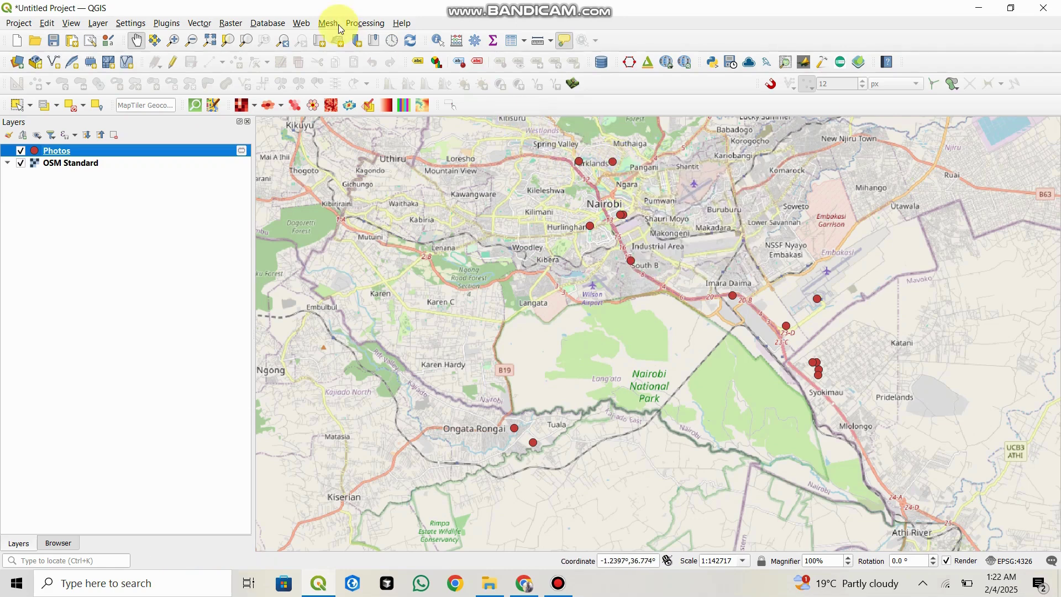
Search the plugin manager for qgis2, view the qgis2web plugin's details, and close the manager.
click(307, 29)
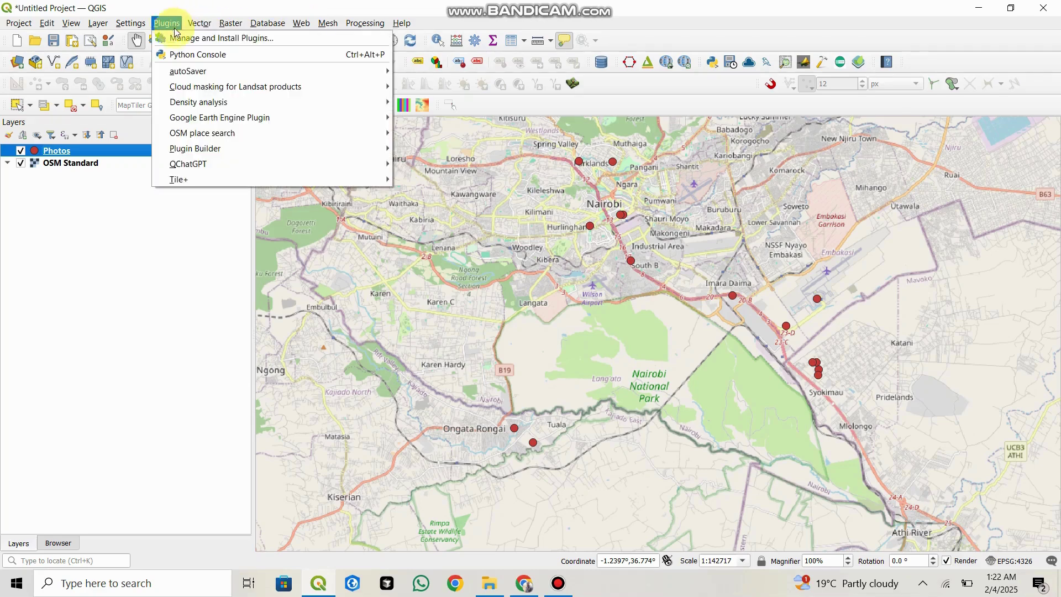
click(174, 37)
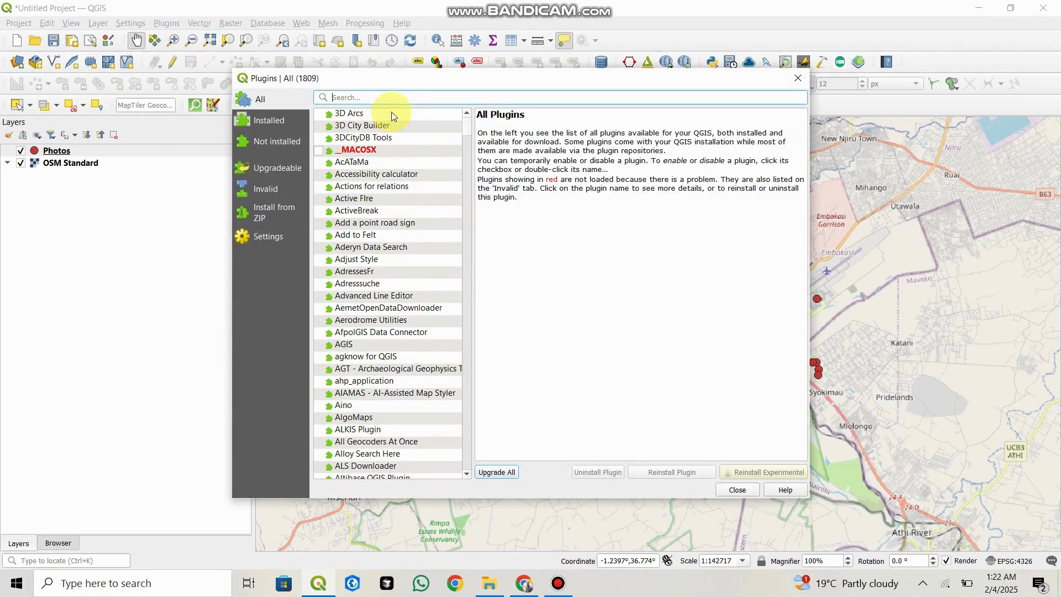
text(qgi)
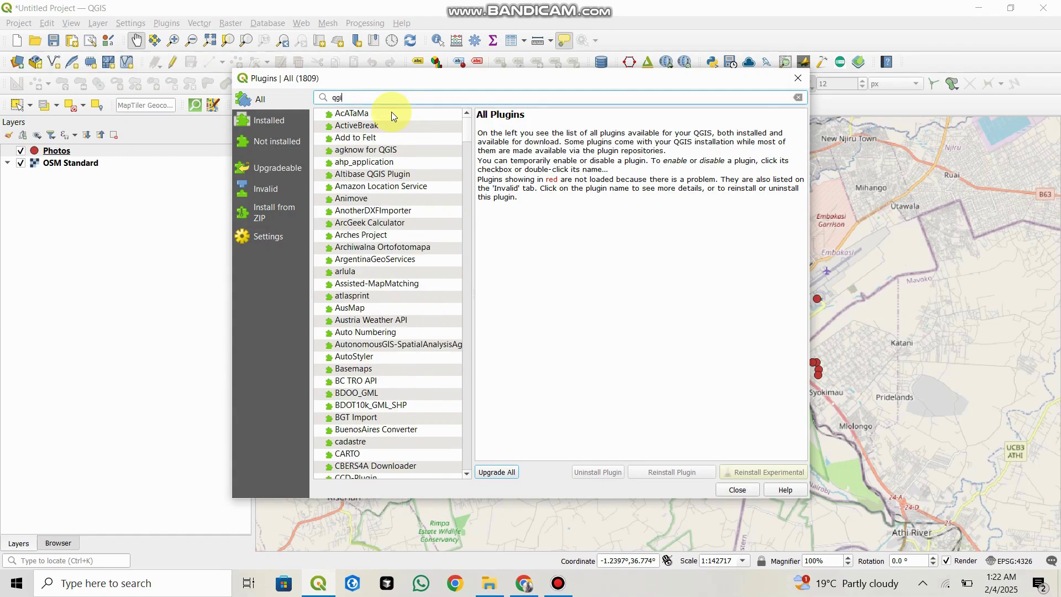
text(s2)
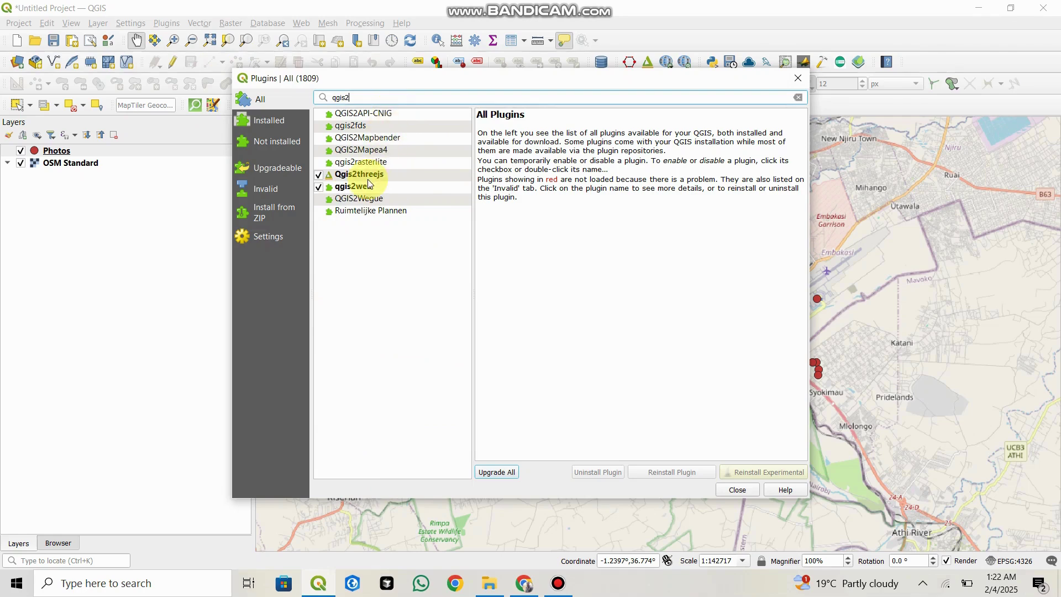
click(359, 187)
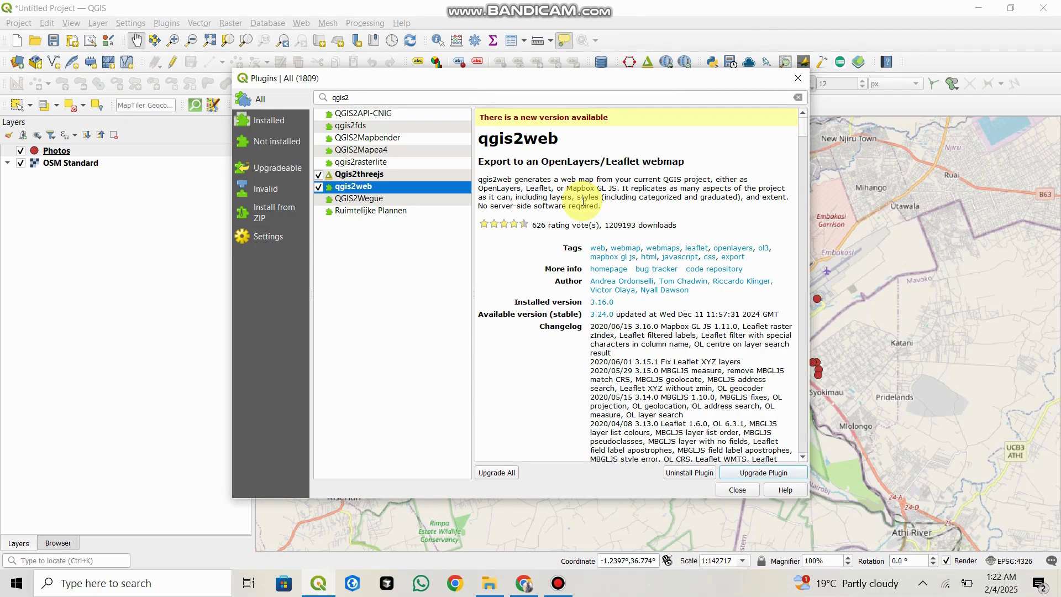
click(737, 490)
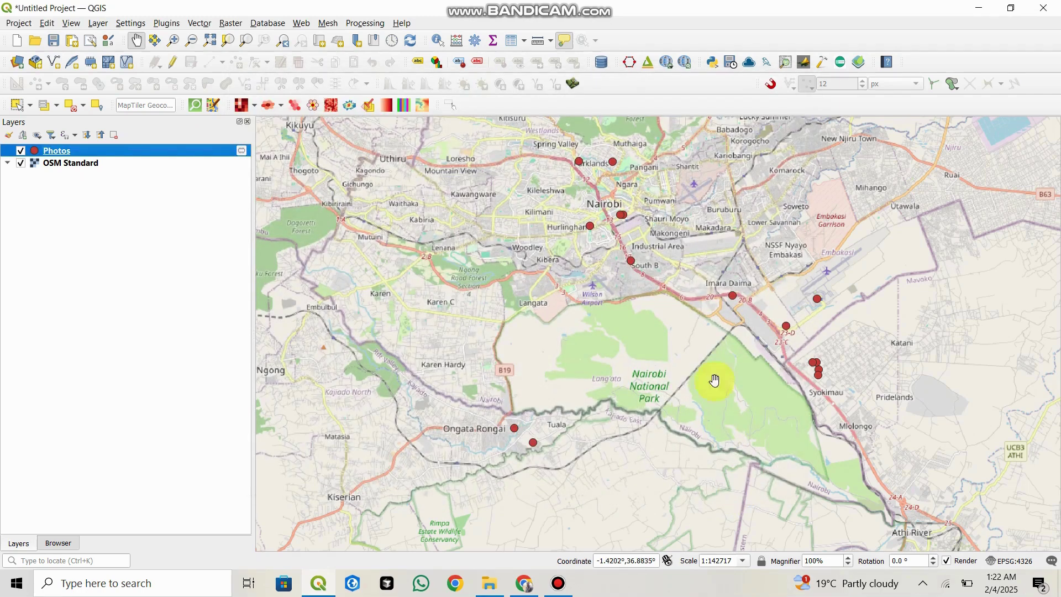
click(302, 23)
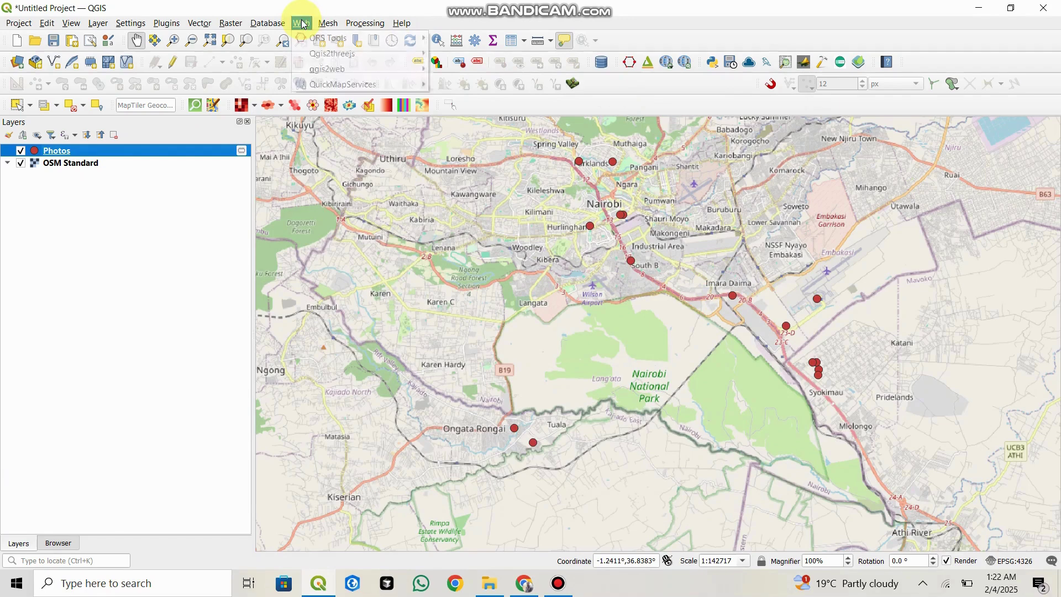
mouse_move(332, 69)
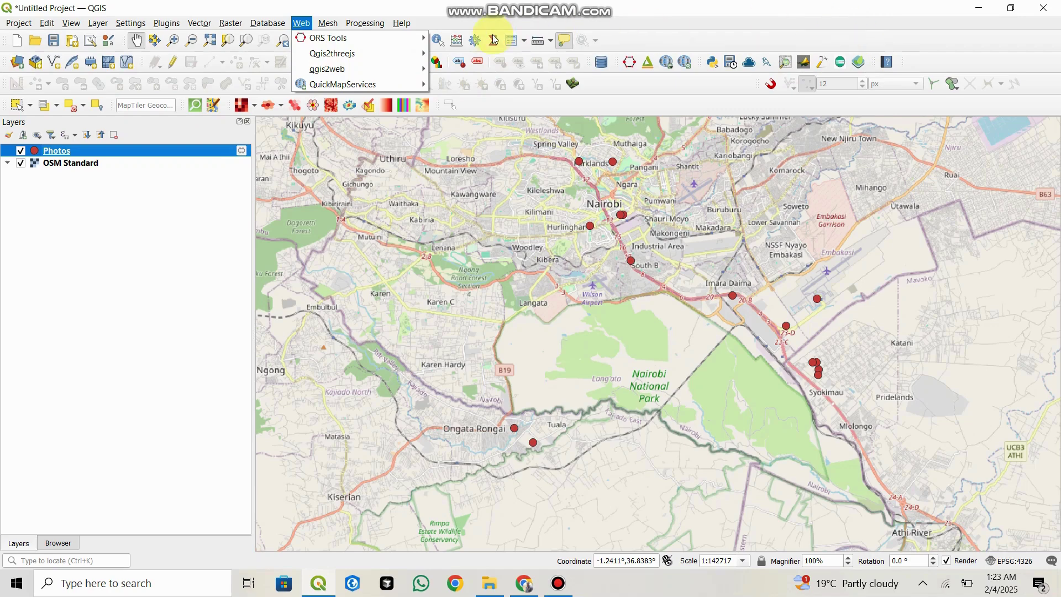
click(689, 17)
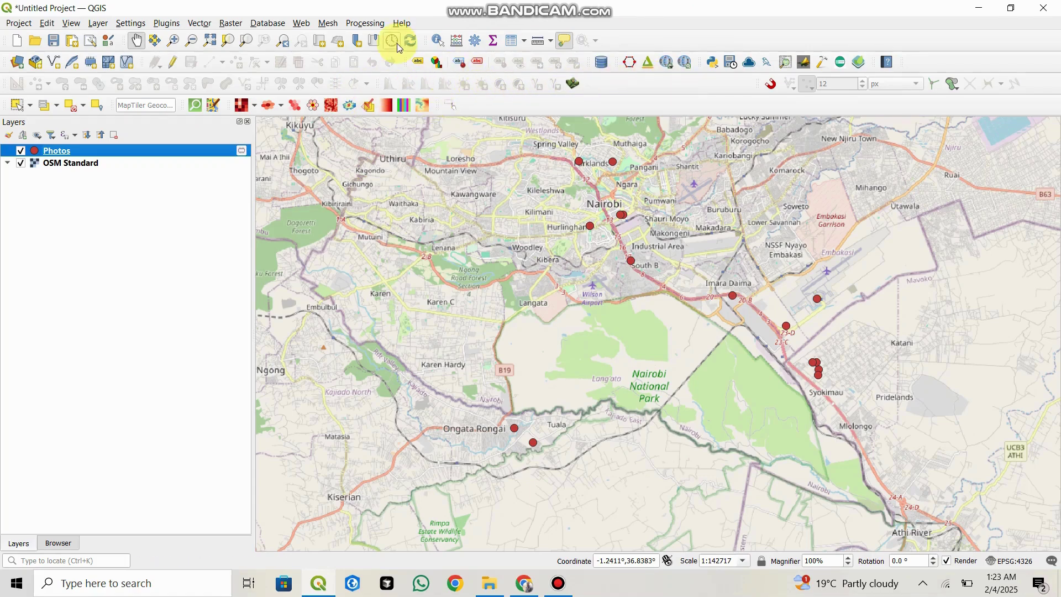
Start creating a web map with qgis2web, review its appearance, export and general settings, and return to the layer options.
click(299, 26)
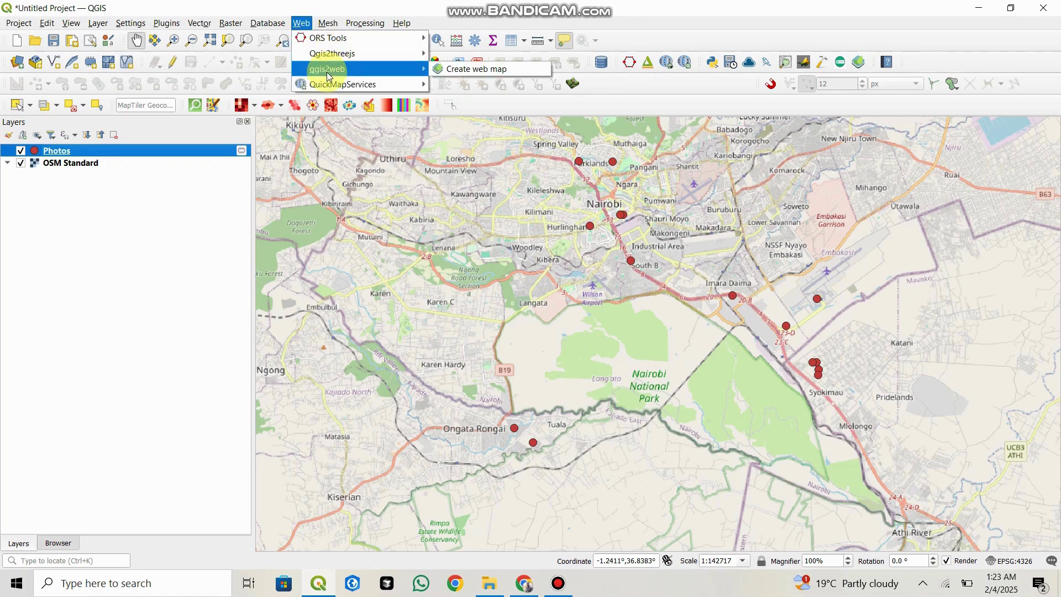
click(462, 72)
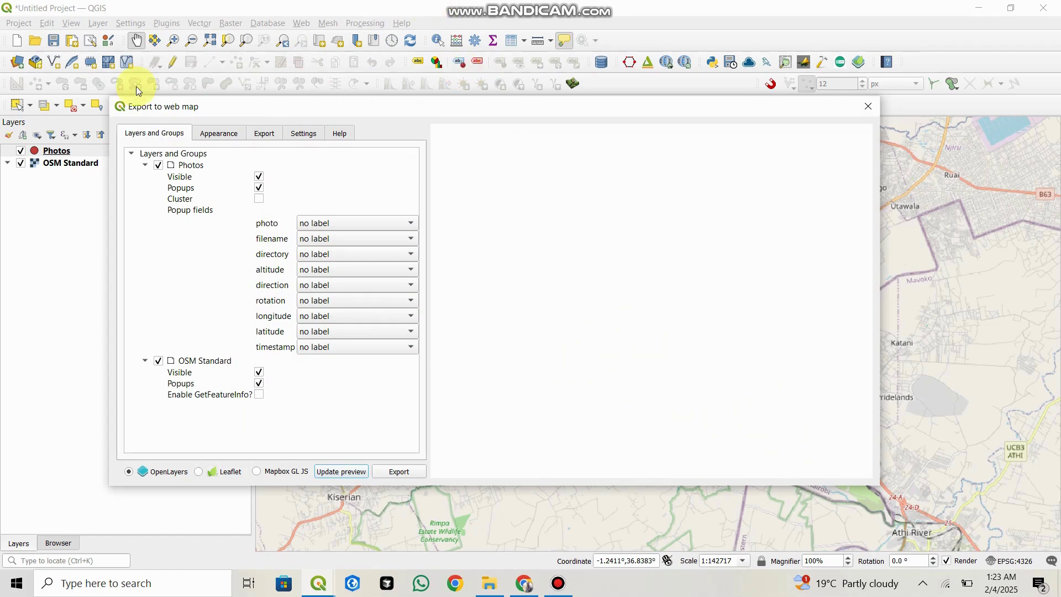
click(216, 135)
click(168, 133)
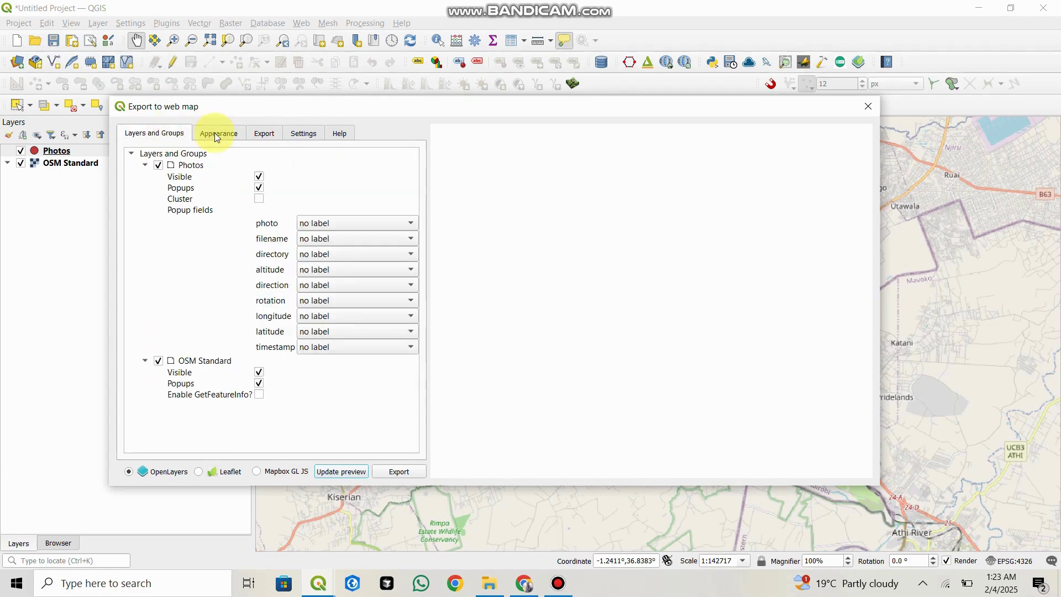
click(216, 134)
click(256, 136)
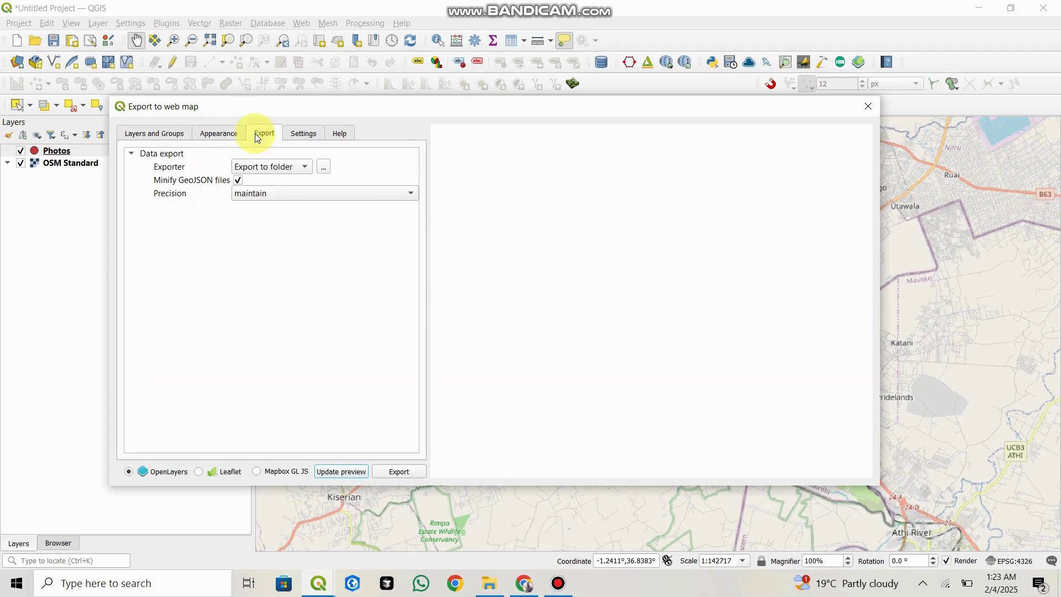
click(294, 135)
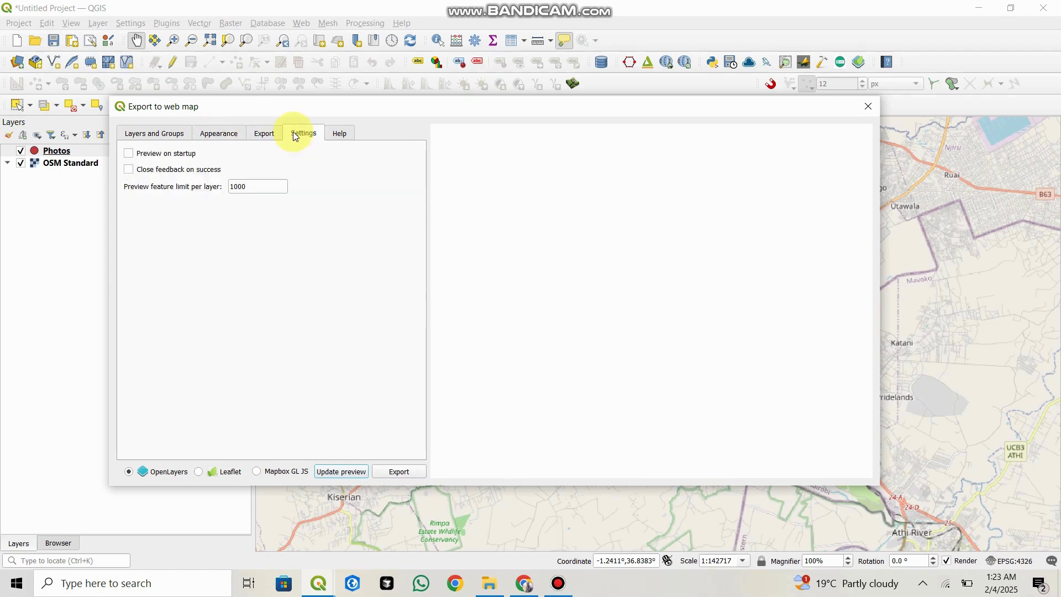
click(149, 133)
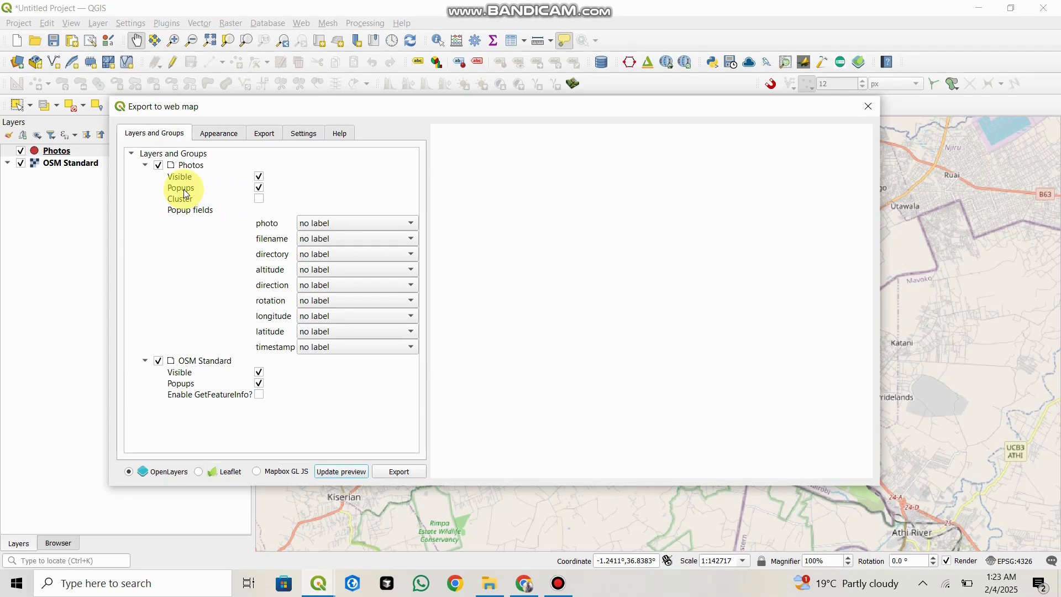
Turn off popups for the OSM Standard layer, choose Leaflet as the web map format, and update the preview.
drag(177, 111, 286, 98)
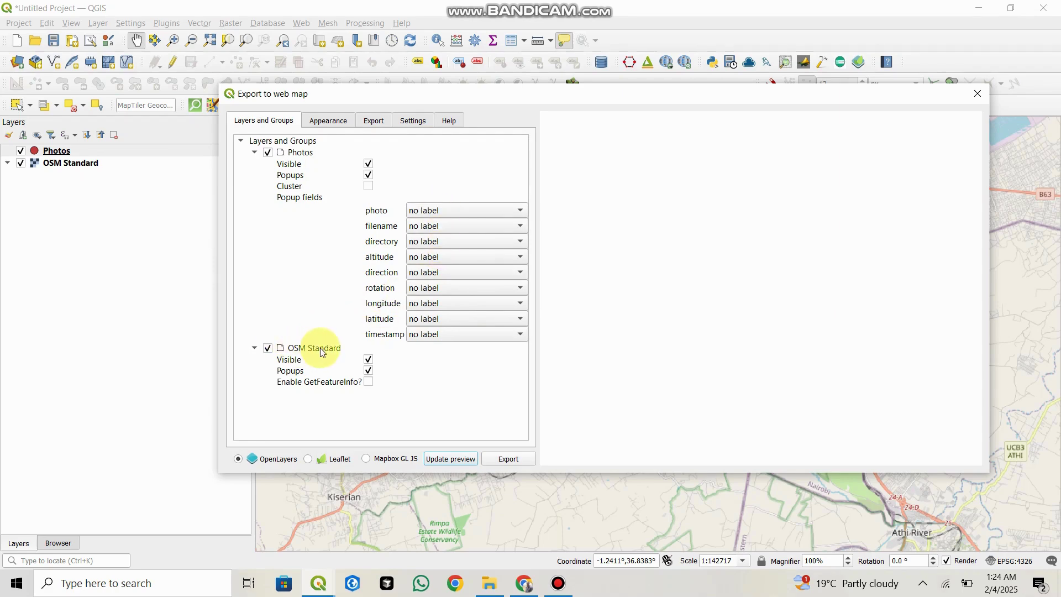
click(368, 371)
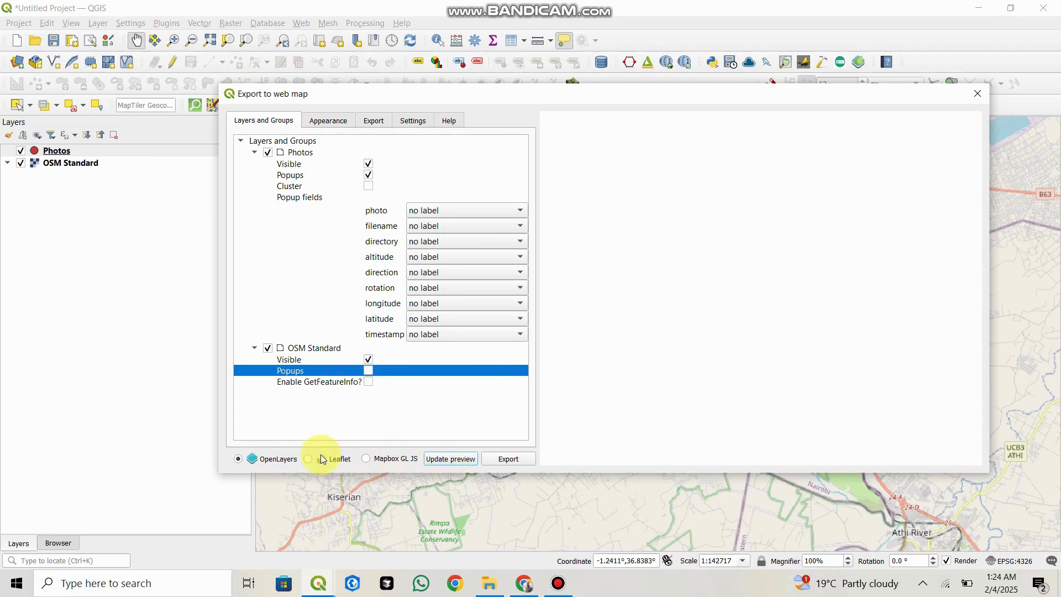
click(435, 459)
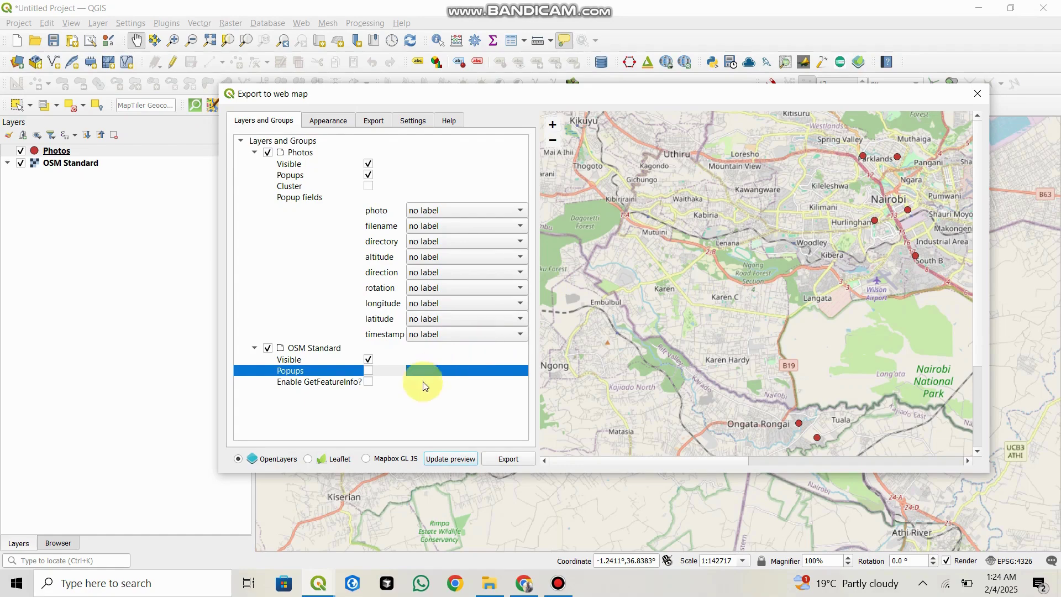
click(329, 461)
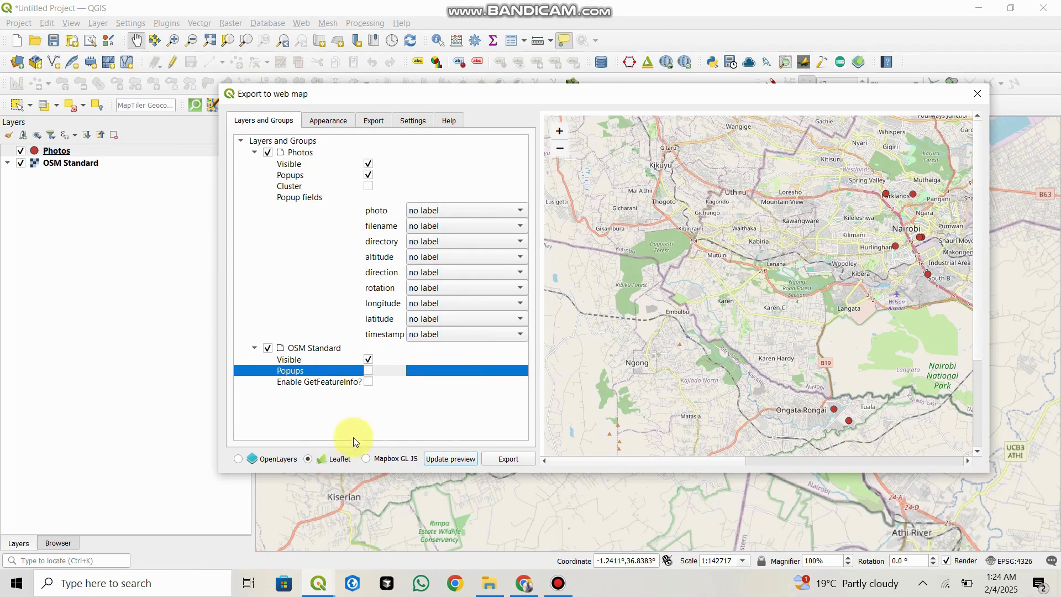
click(440, 459)
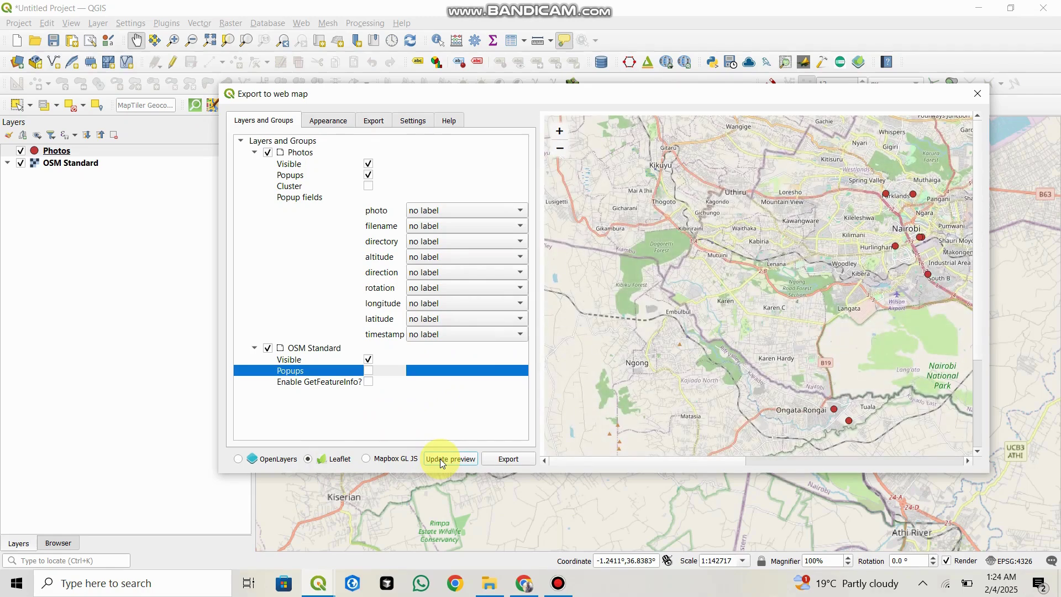
Keep the web map's layer search at None, set its measure tool to Metric, and review the remaining appearance options.
click(331, 121)
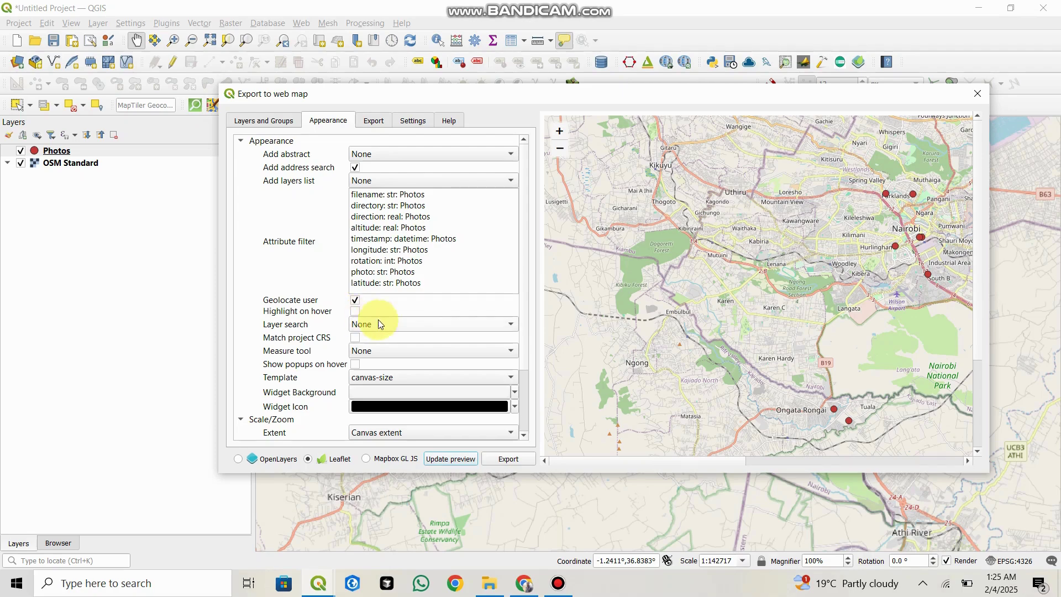
click(393, 326)
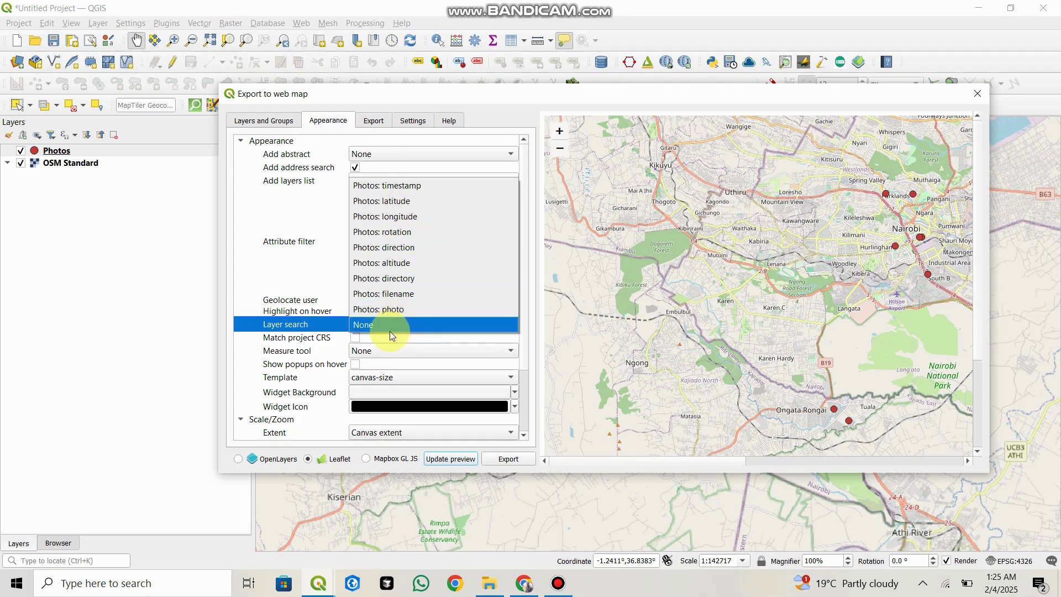
click(391, 326)
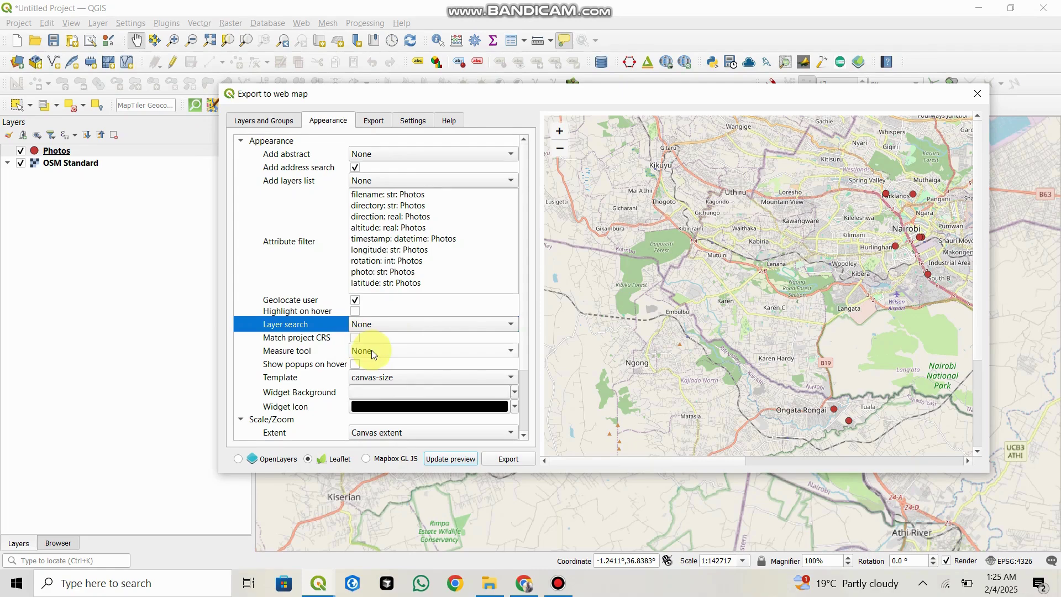
click(372, 349)
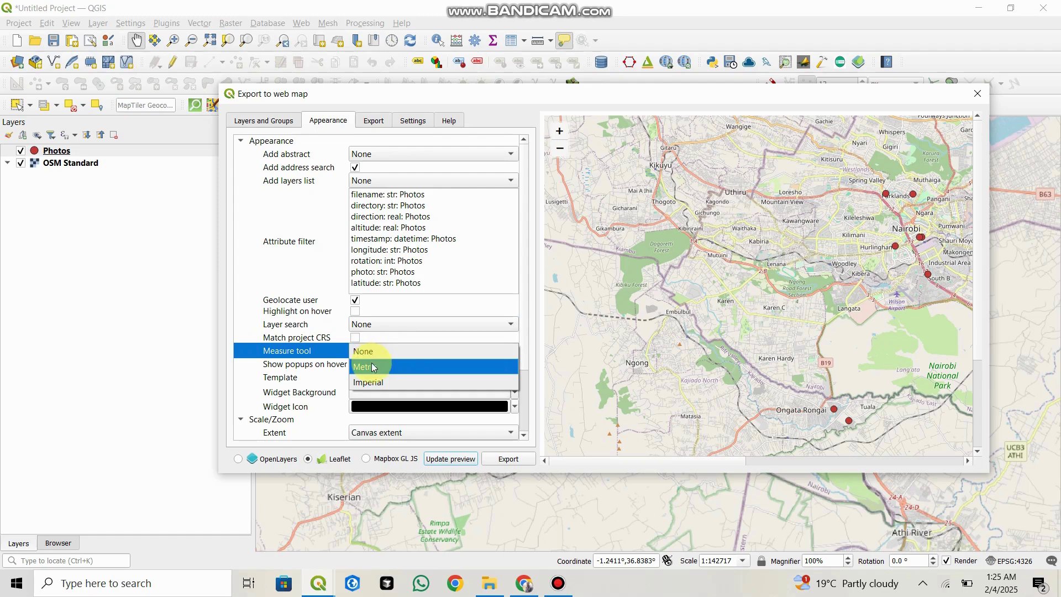
click(374, 367)
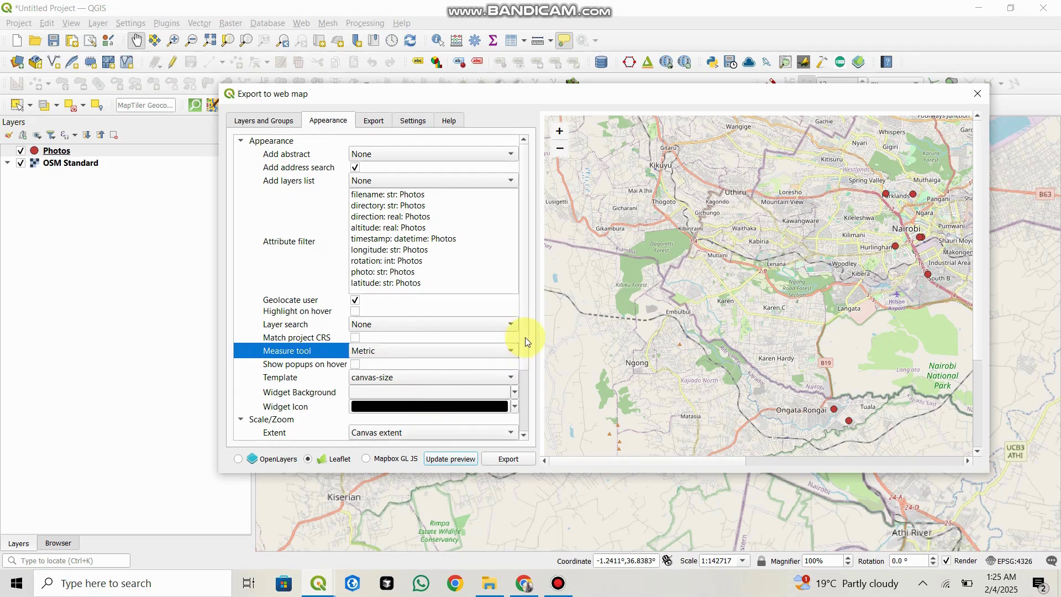
scroll(522, 400, down, 2)
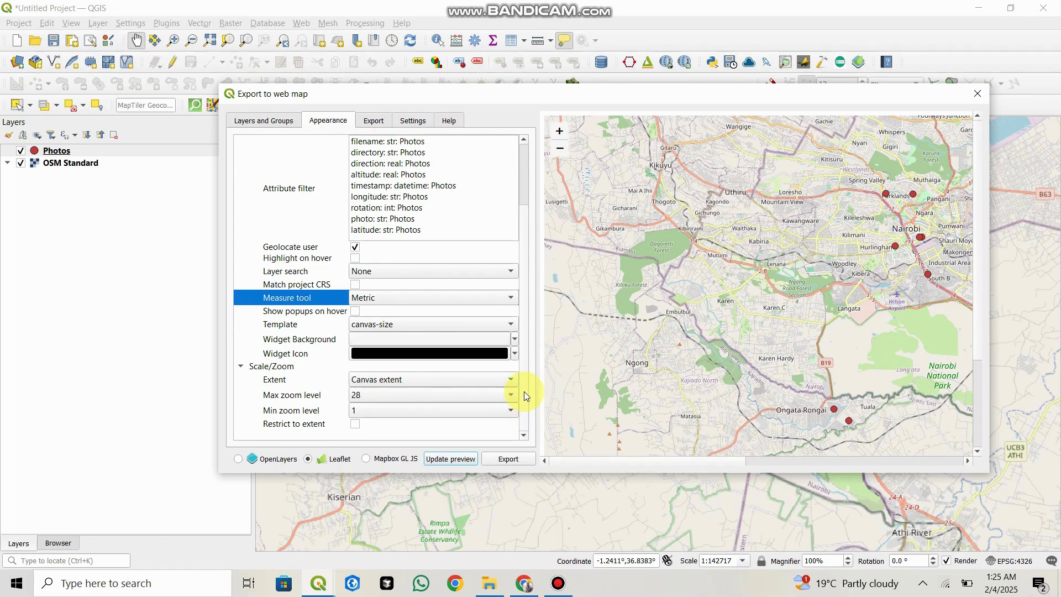
scroll(524, 391, up, 2)
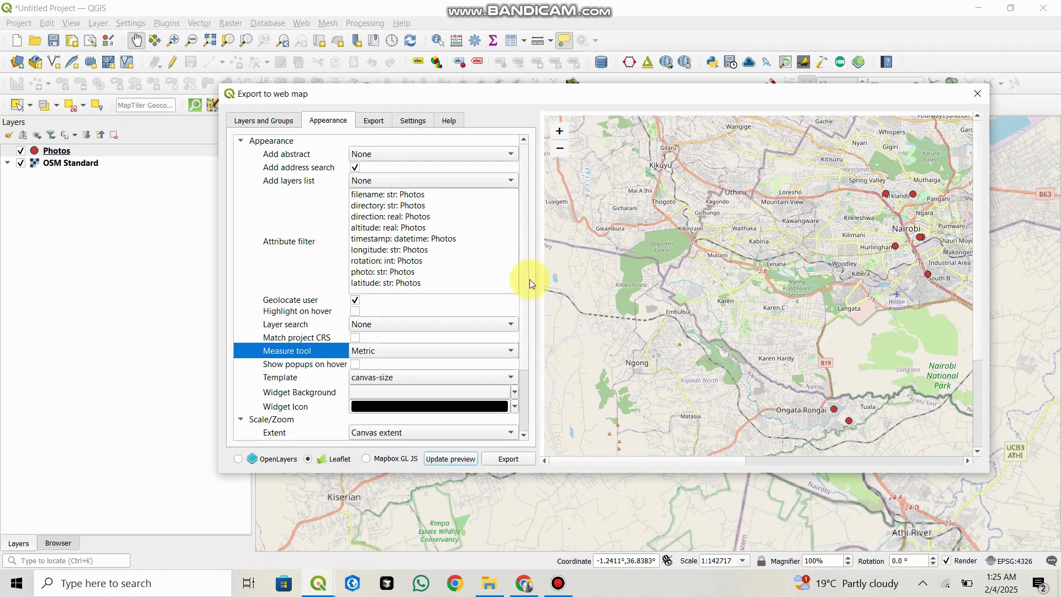
Export the Leaflet web map to a folder, then return to QGIS and dismiss the export progress report.
click(373, 123)
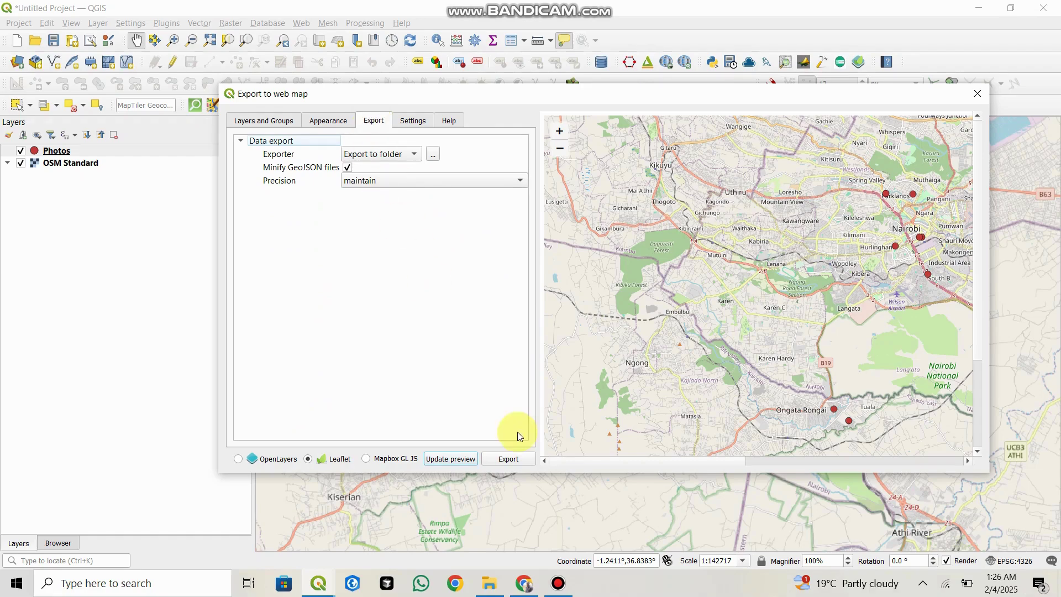
click(510, 459)
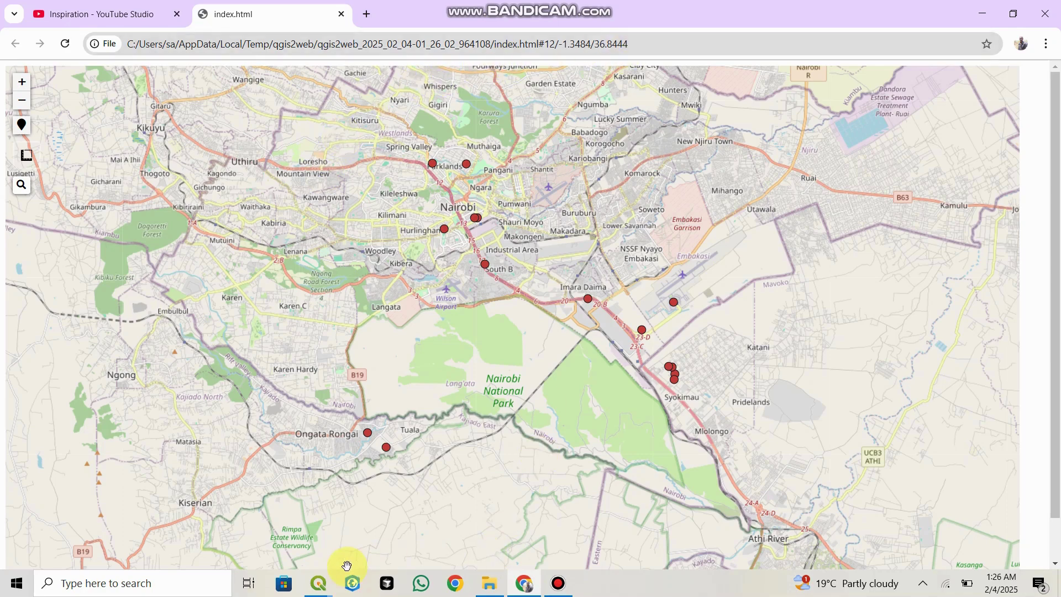
click(324, 592)
click(382, 534)
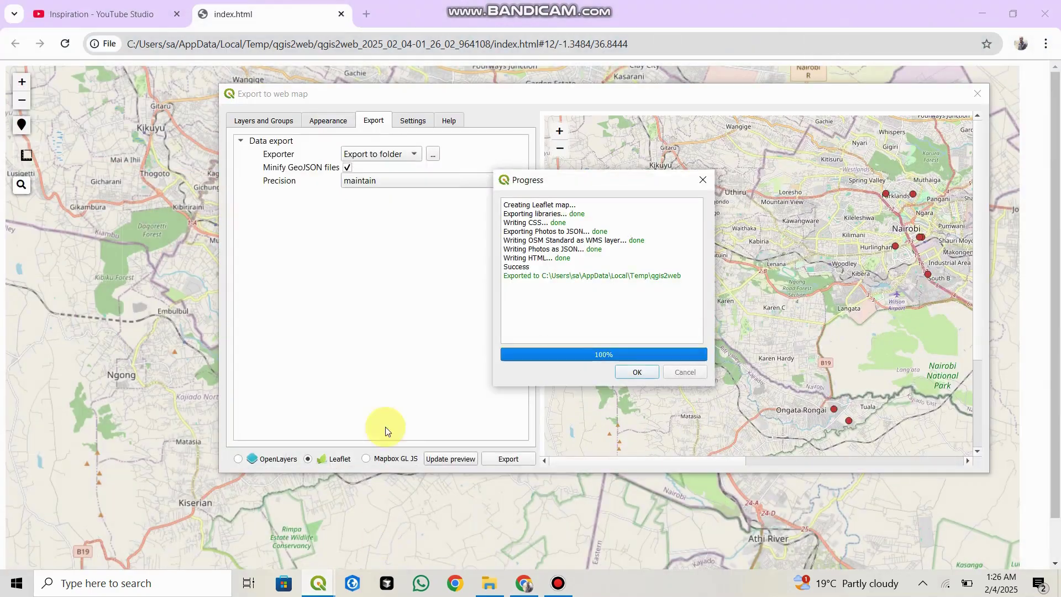
click(635, 372)
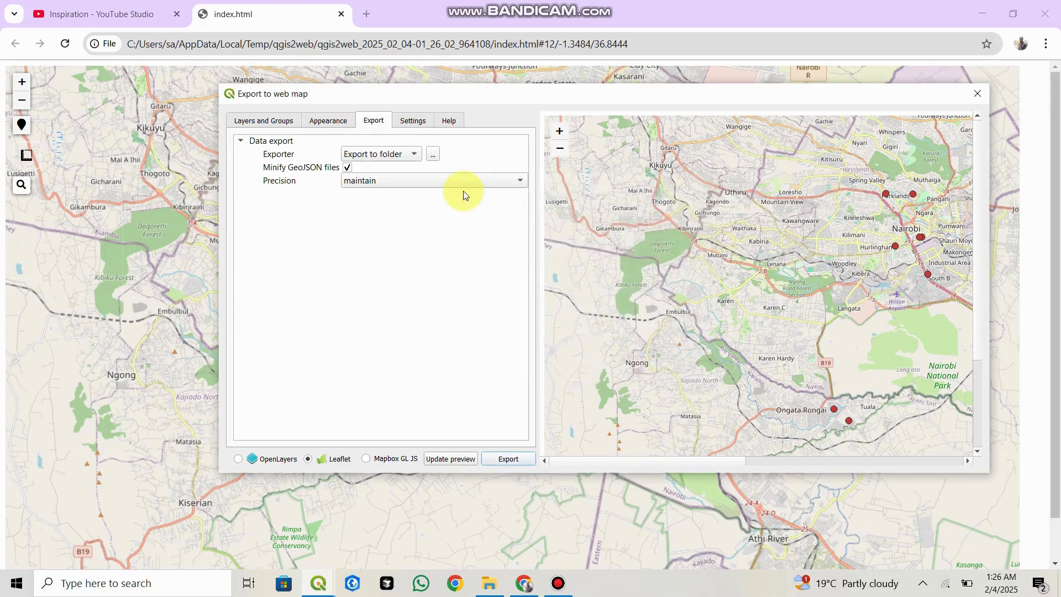
View the export folder's location without changing it, and close the web map export dialog.
click(438, 156)
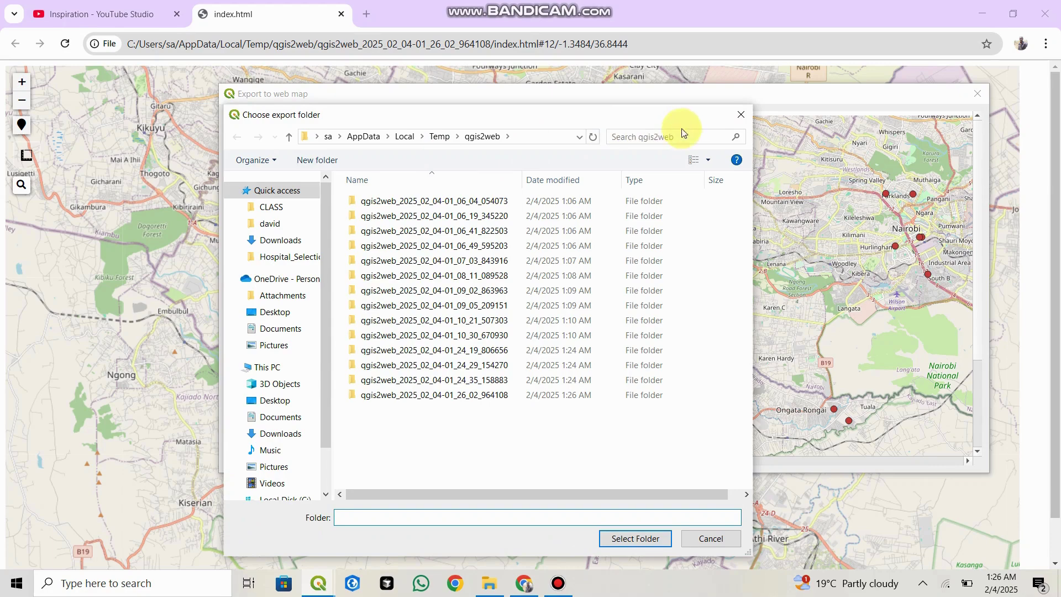
click(733, 122)
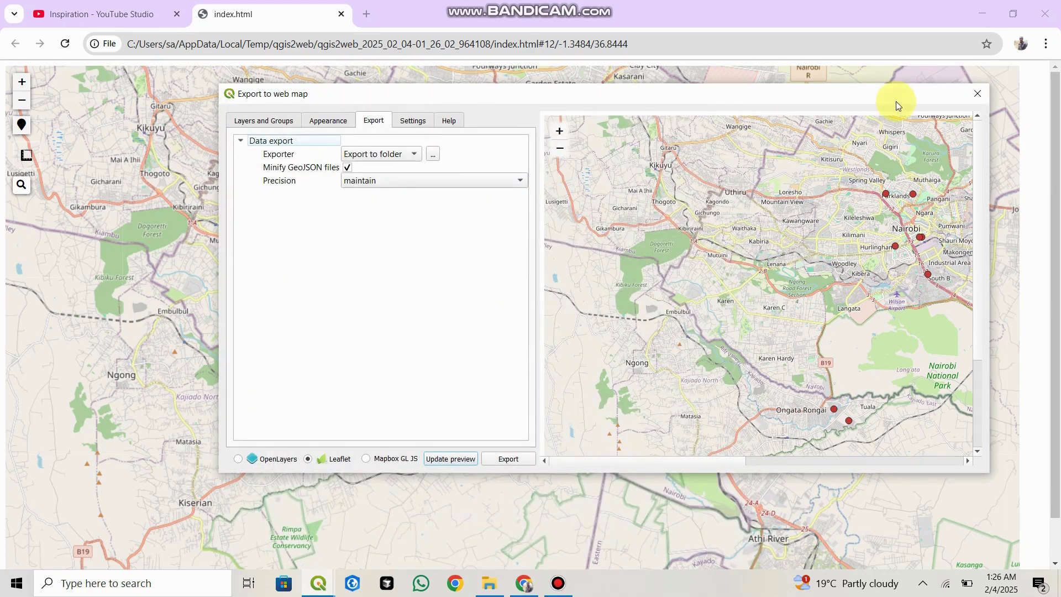
click(970, 98)
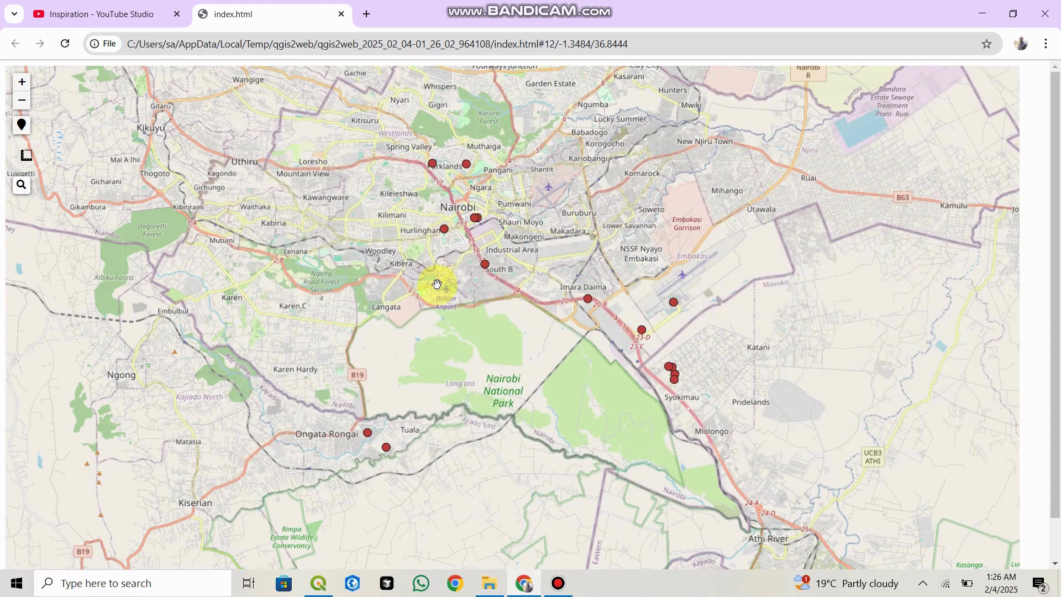
Locate the current position on the exported web map in the browser, allowing location access, and view the photo points around it.
click(21, 133)
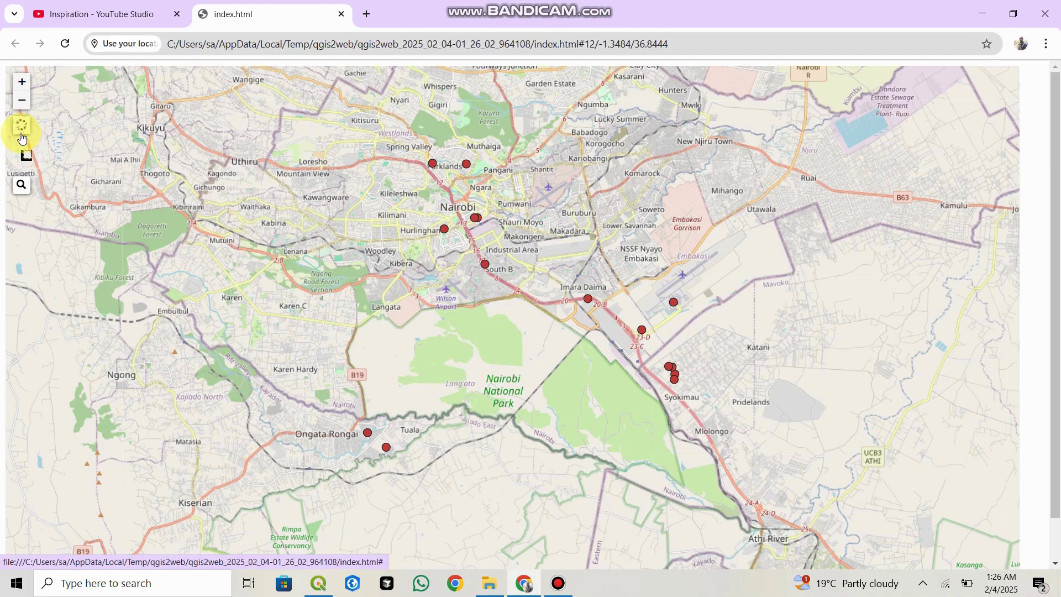
click(192, 137)
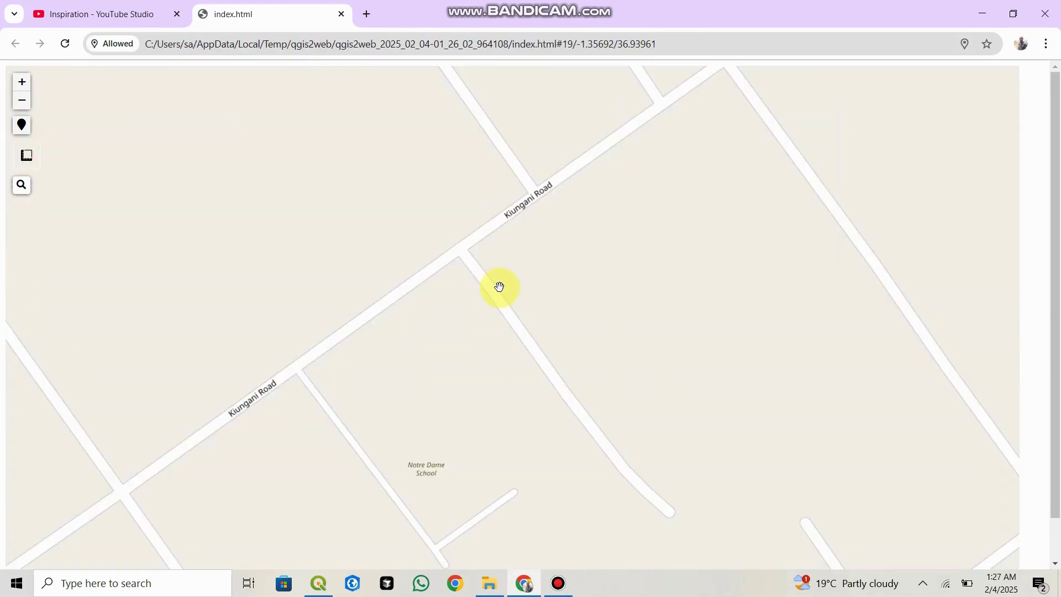
scroll(499, 287, down, 4)
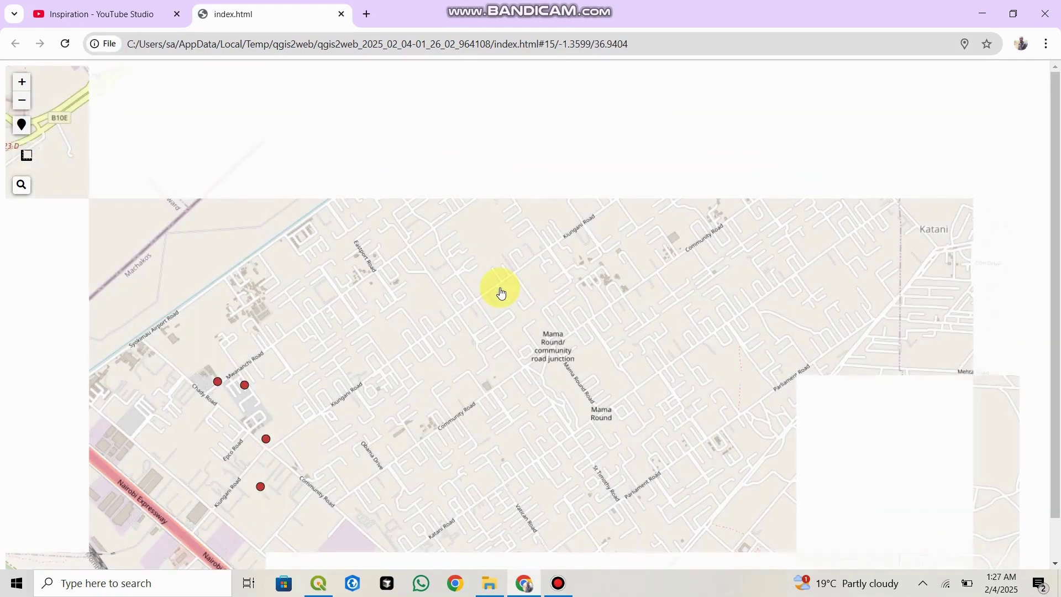
scroll(500, 291, down, 1)
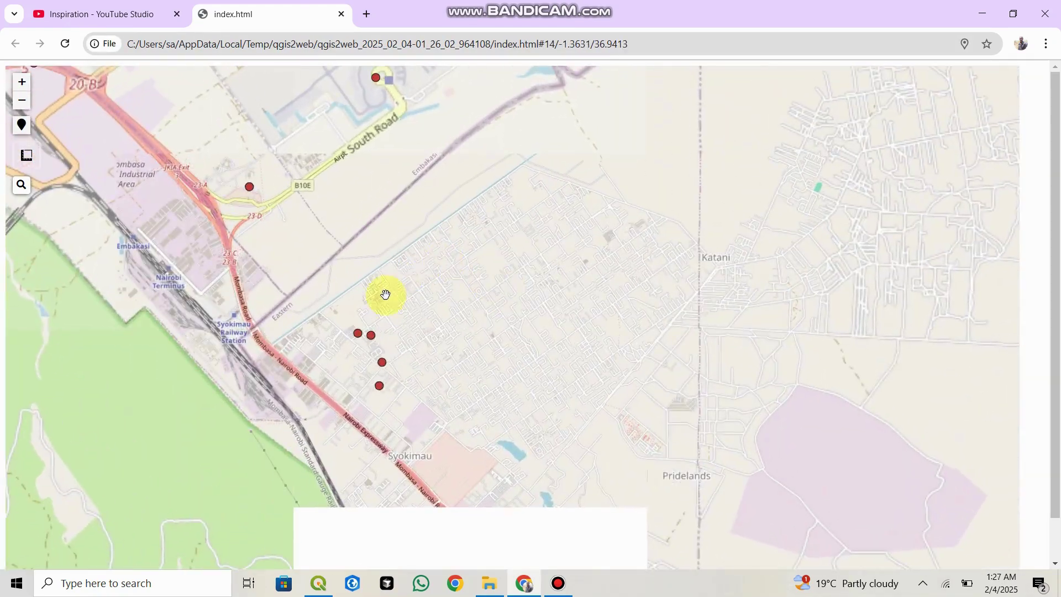
scroll(412, 330, down, 1)
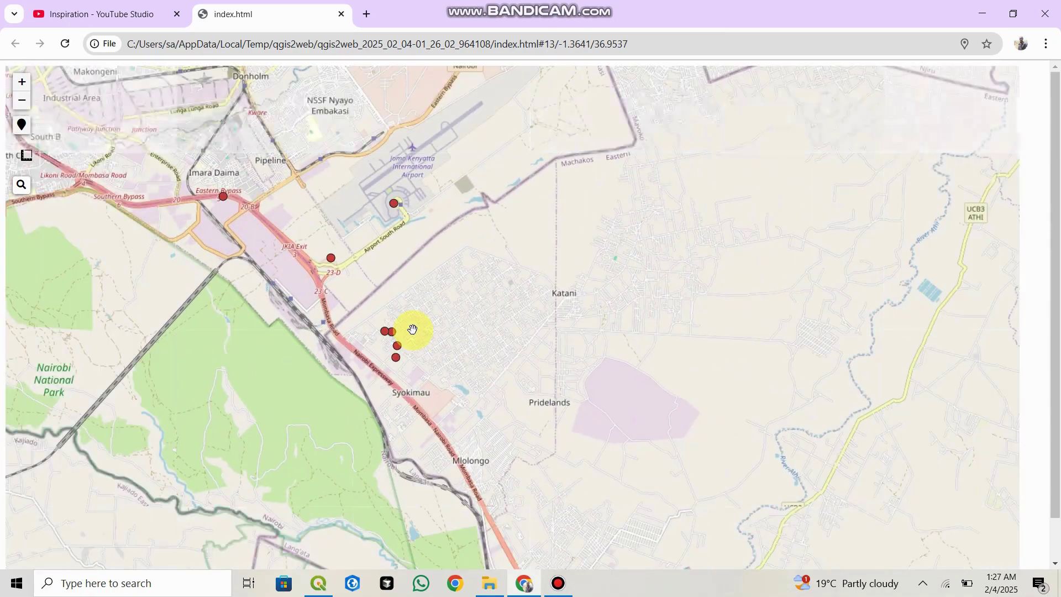
Examine the photo and attribute popup of the point near the JKIA exit on the web map, and close it.
mouse_move(26, 158)
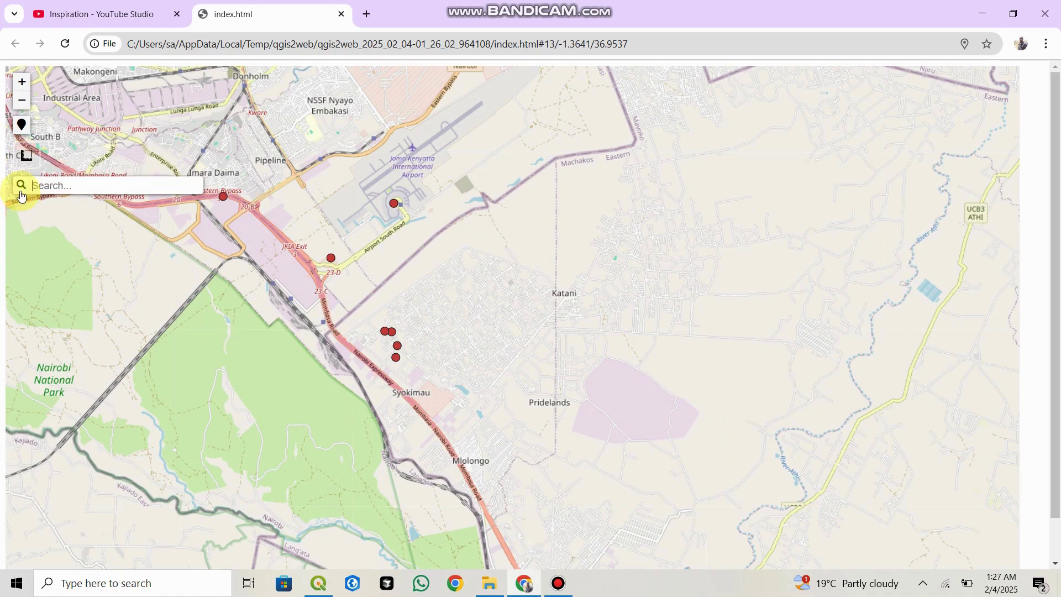
click(332, 264)
mouse_move(571, 279)
mouse_down()
mouse_move(564, 446)
mouse_move(543, 507)
mouse_move(549, 399)
mouse_move(539, 411)
mouse_up()
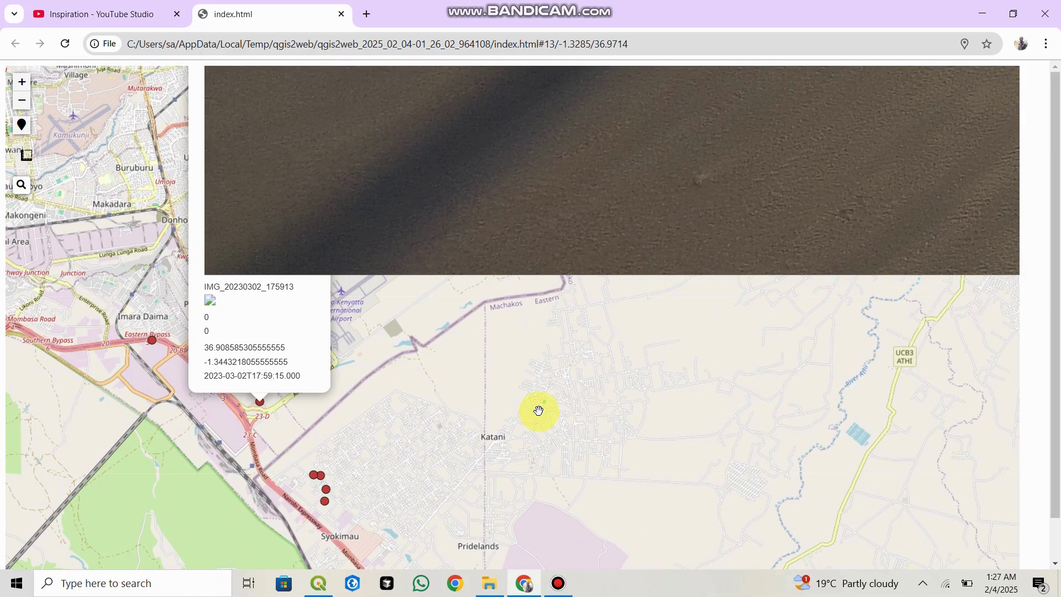
double_click(540, 376)
drag(142, 170, 173, 255)
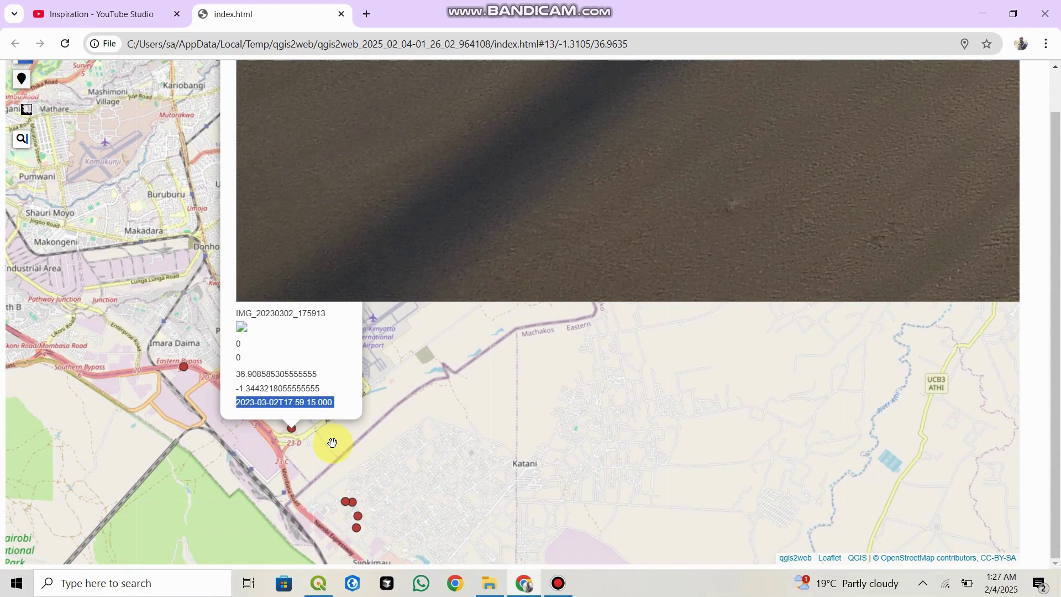
click(418, 441)
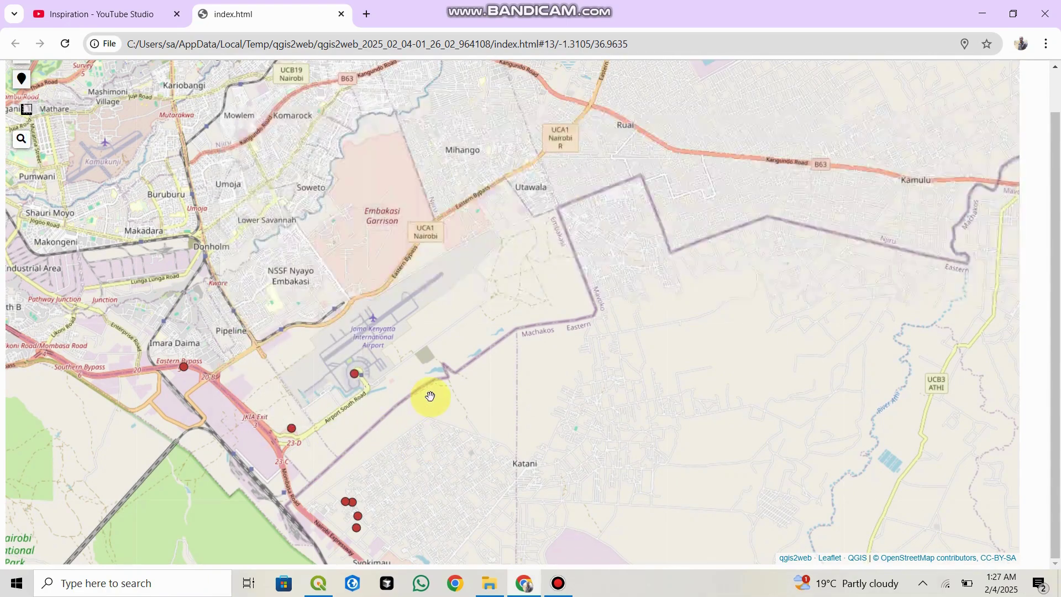
drag(420, 398, 558, 287)
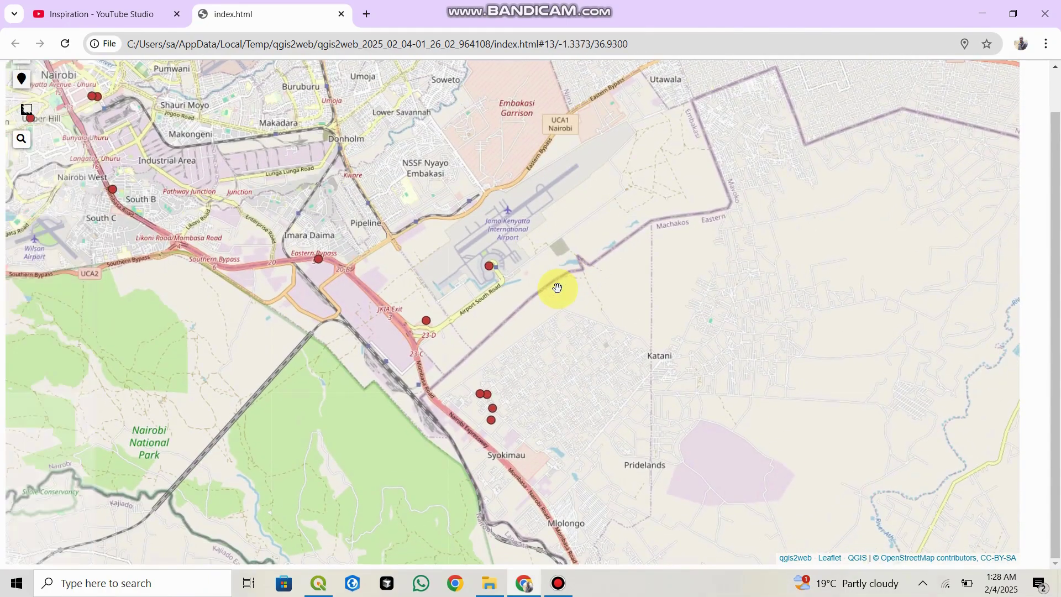